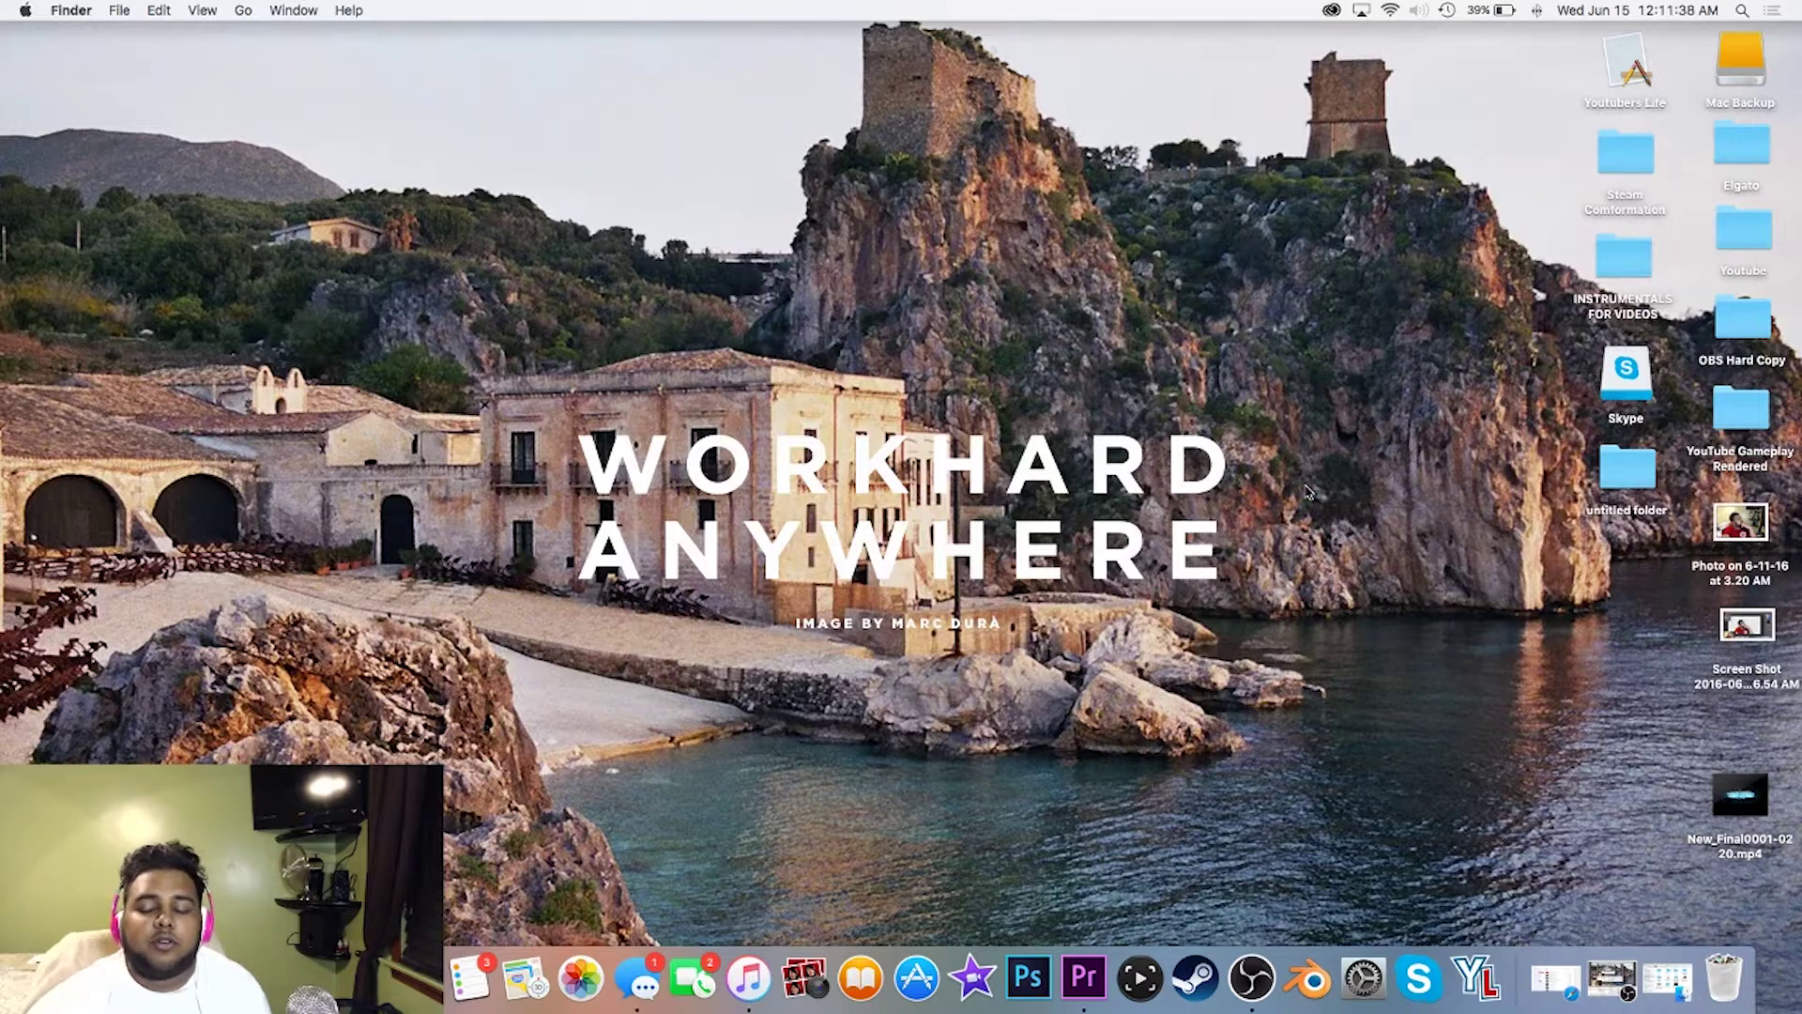
Preview the rendered intro video, playing it twice, then close the preview.
{"action": "double_click", "coordinate": [1742, 798]}
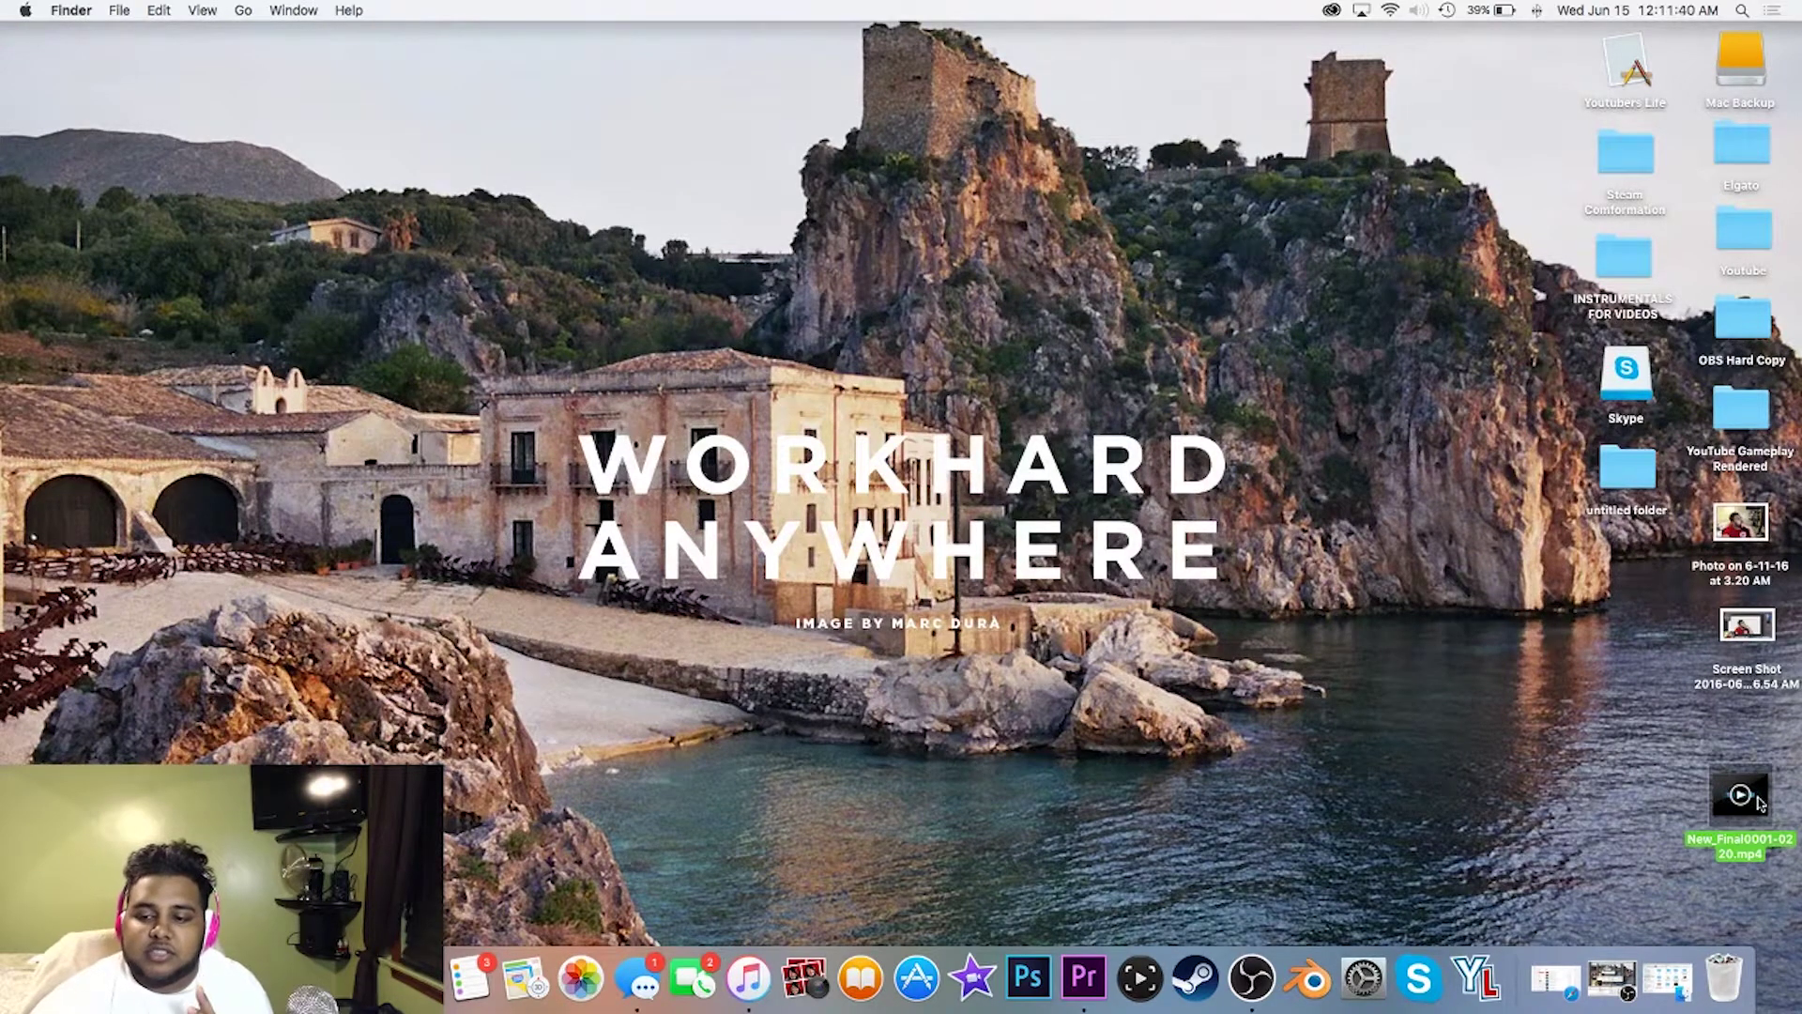
{"action": "left_click", "coordinate": [654, 678]}
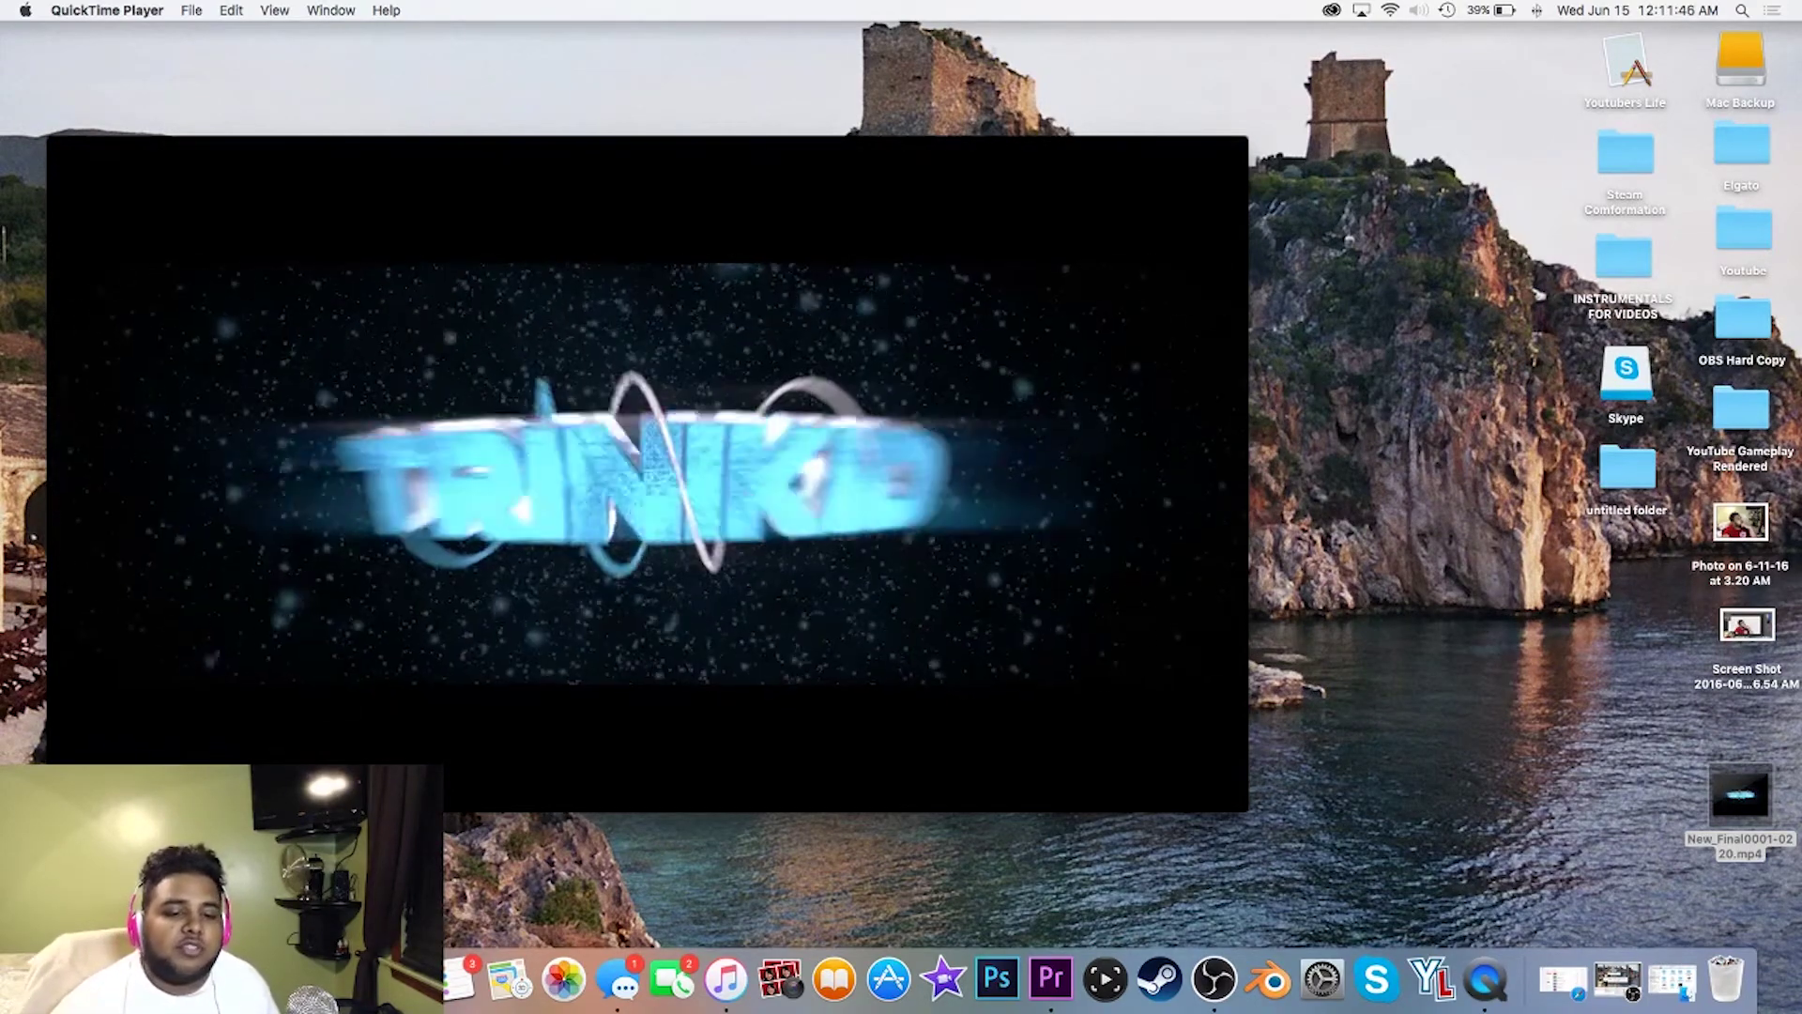
{"action": "mouse_move", "coordinate": [1032, 476]}
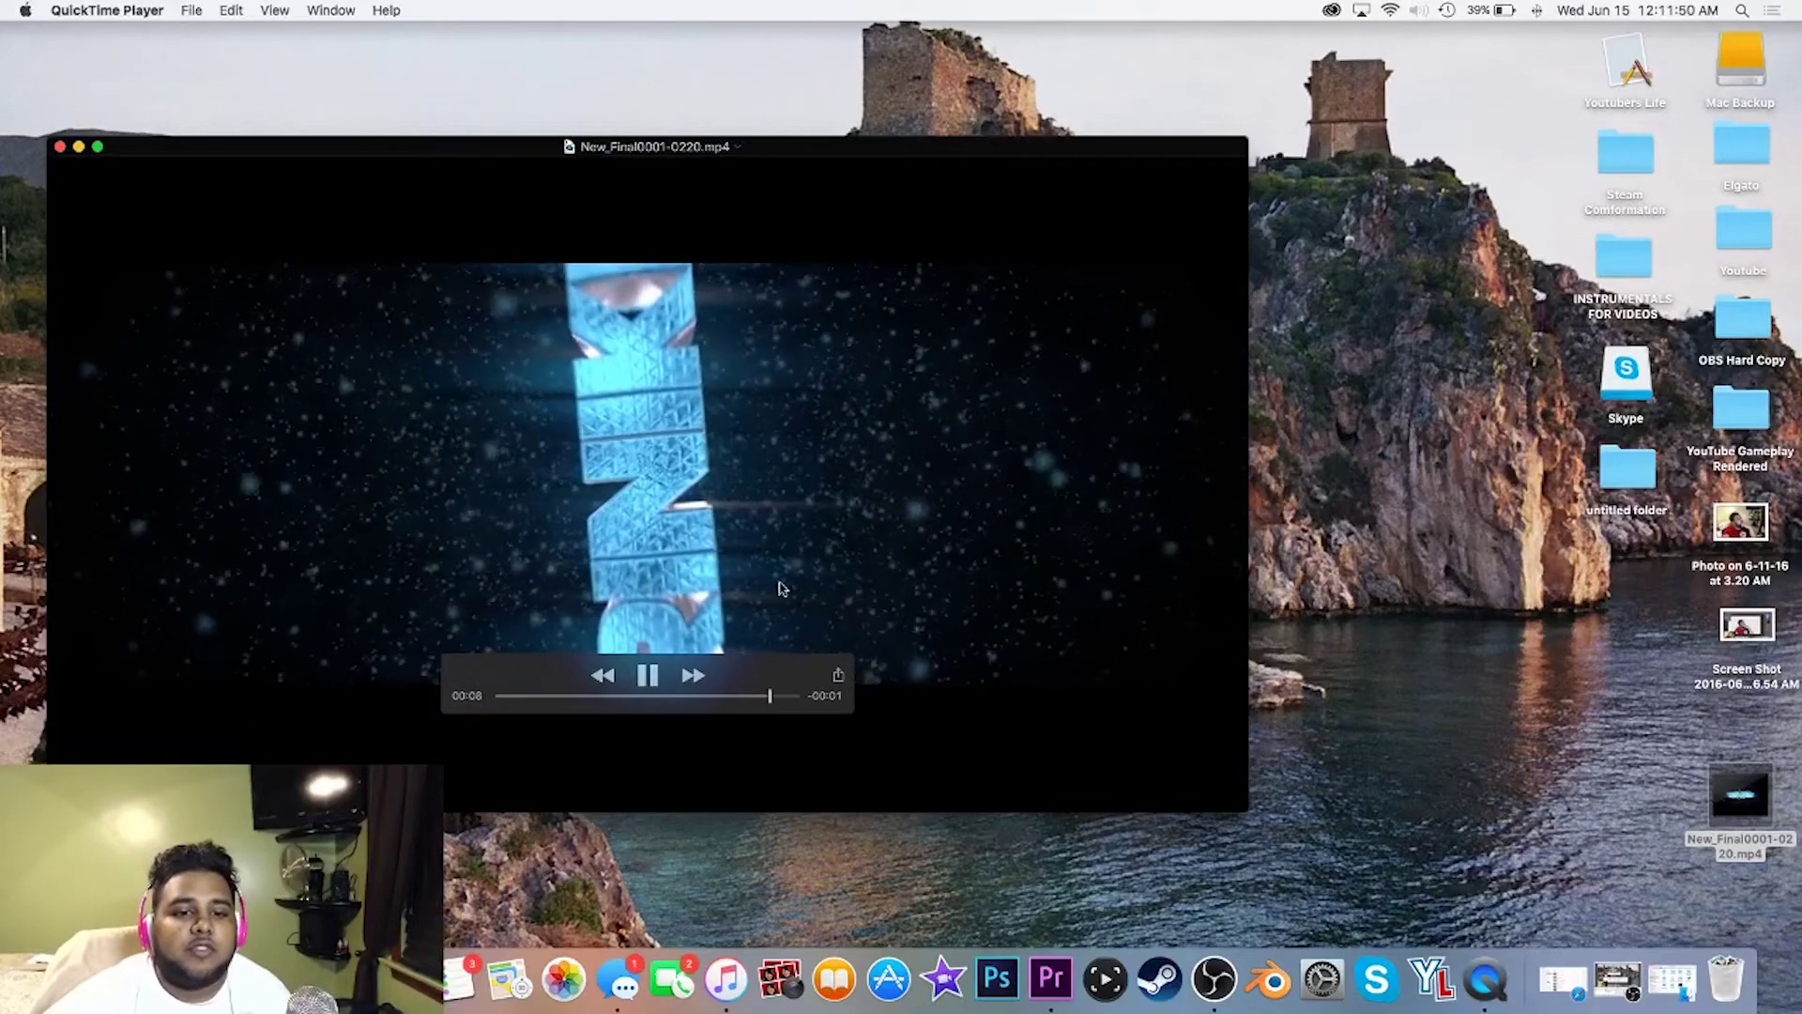
{"action": "left_click", "coordinate": [648, 680]}
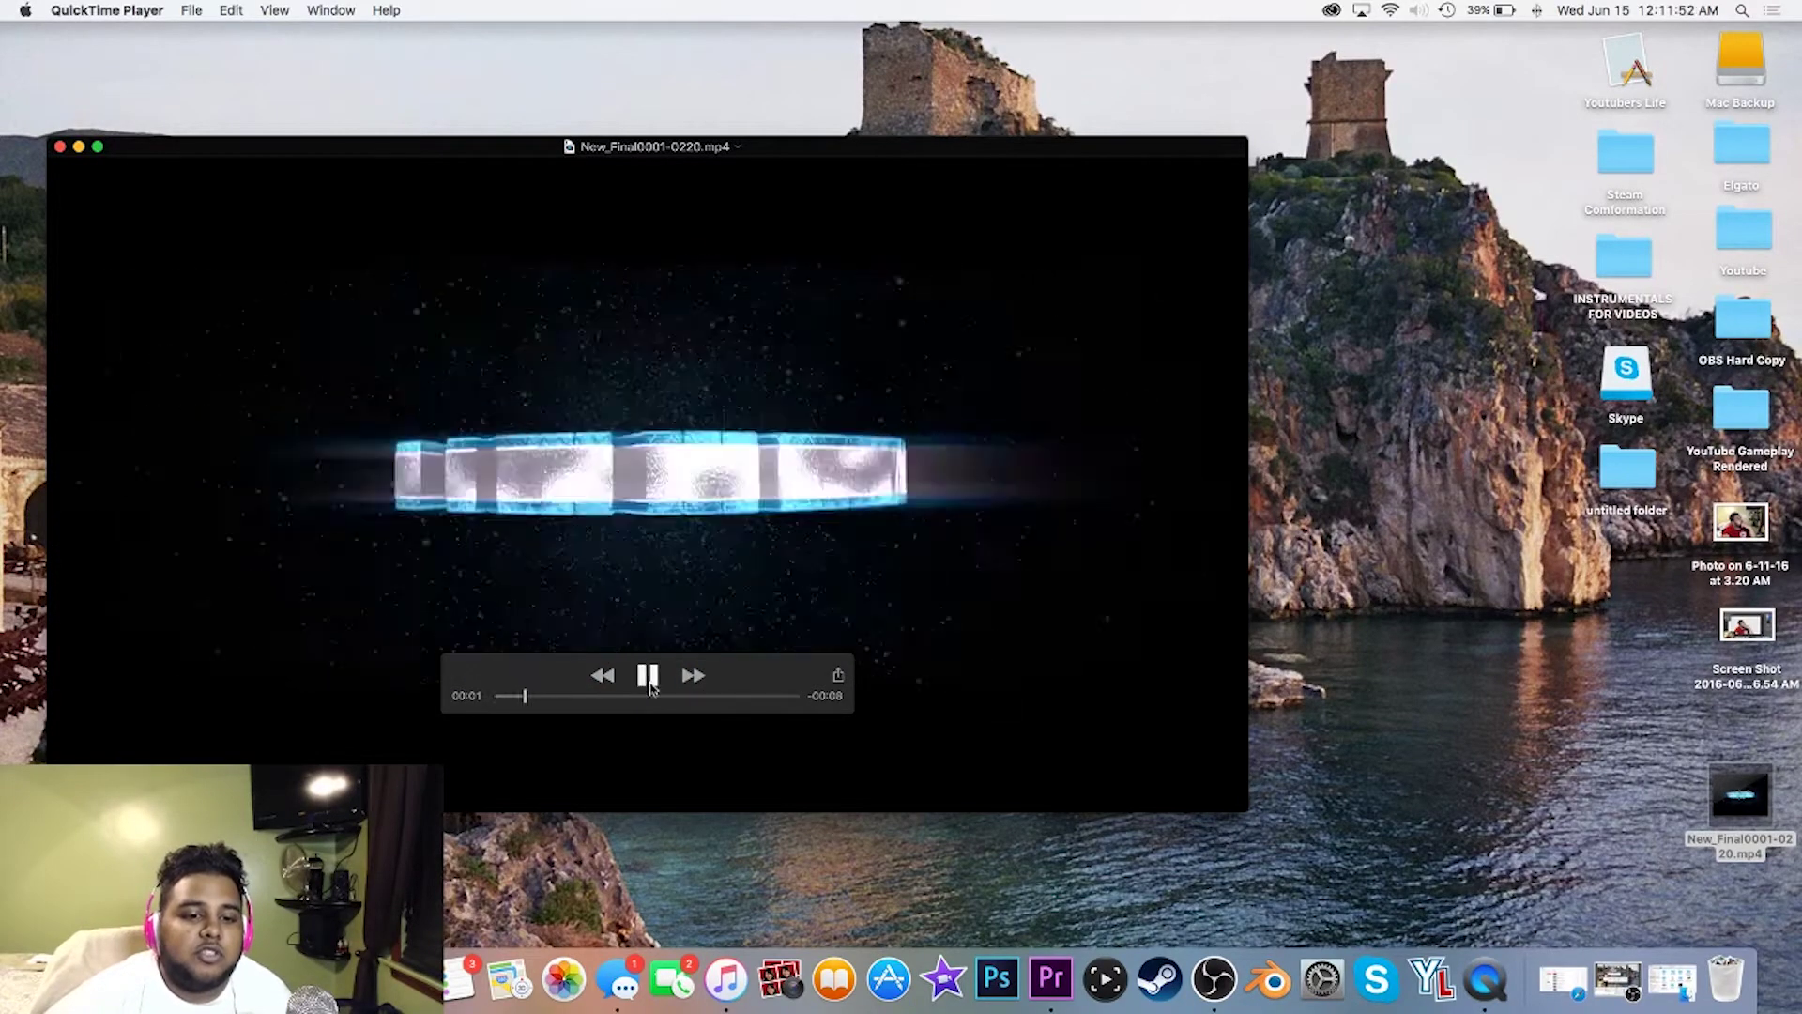
{"action": "left_click", "coordinate": [58, 147]}
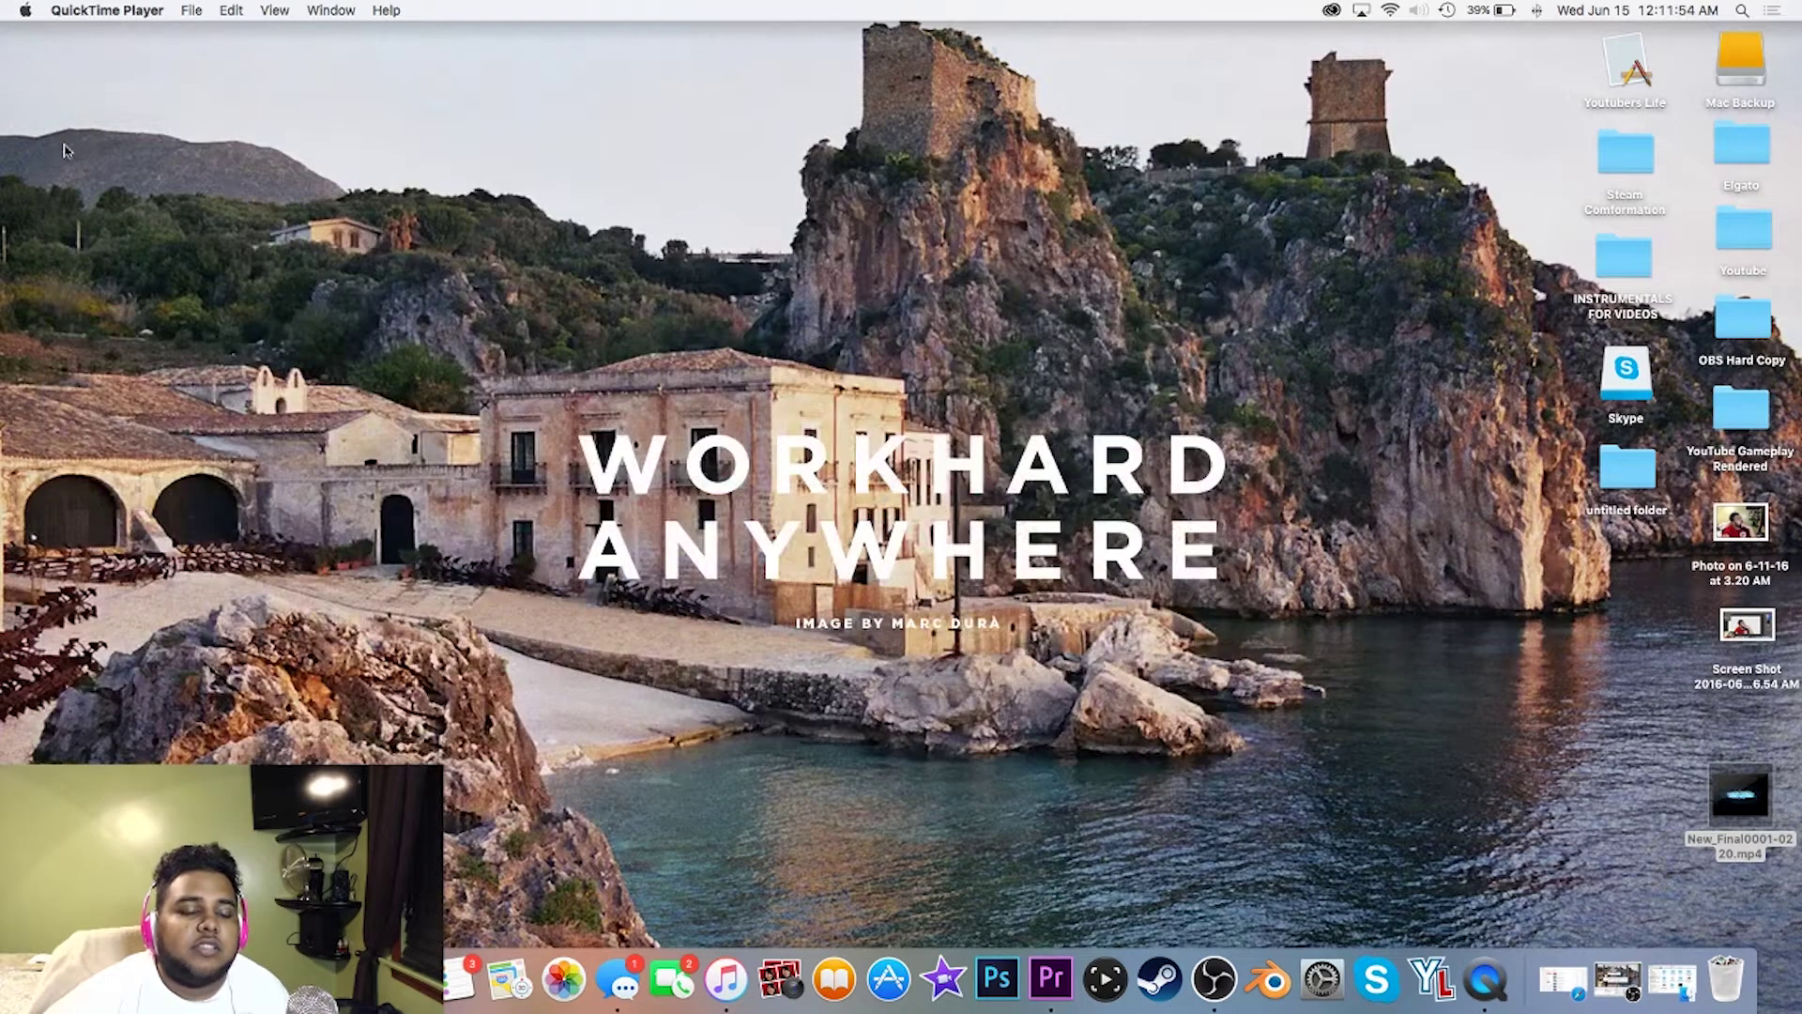
Back in Safari, search YouTube for 'topfreetemplates'.
{"action": "left_click", "coordinate": [1586, 981]}
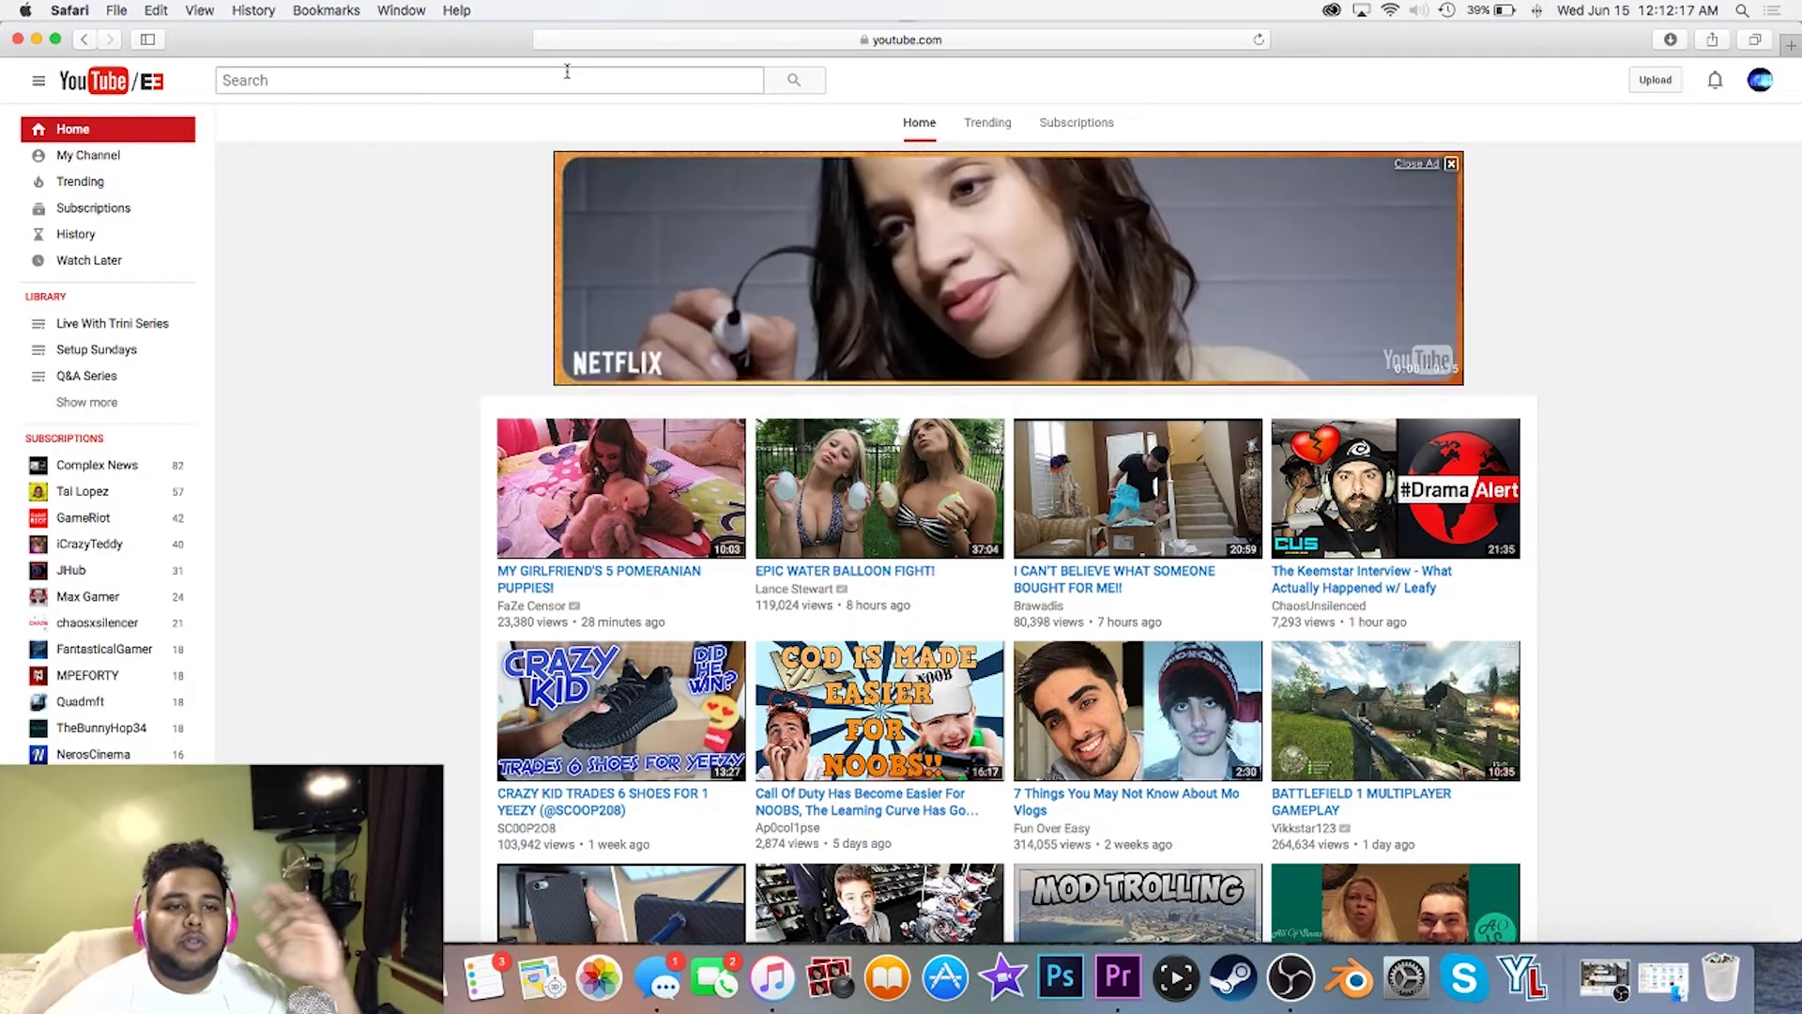
{"action": "left_click", "coordinate": [567, 73]}
{"action": "type", "text": "t"}
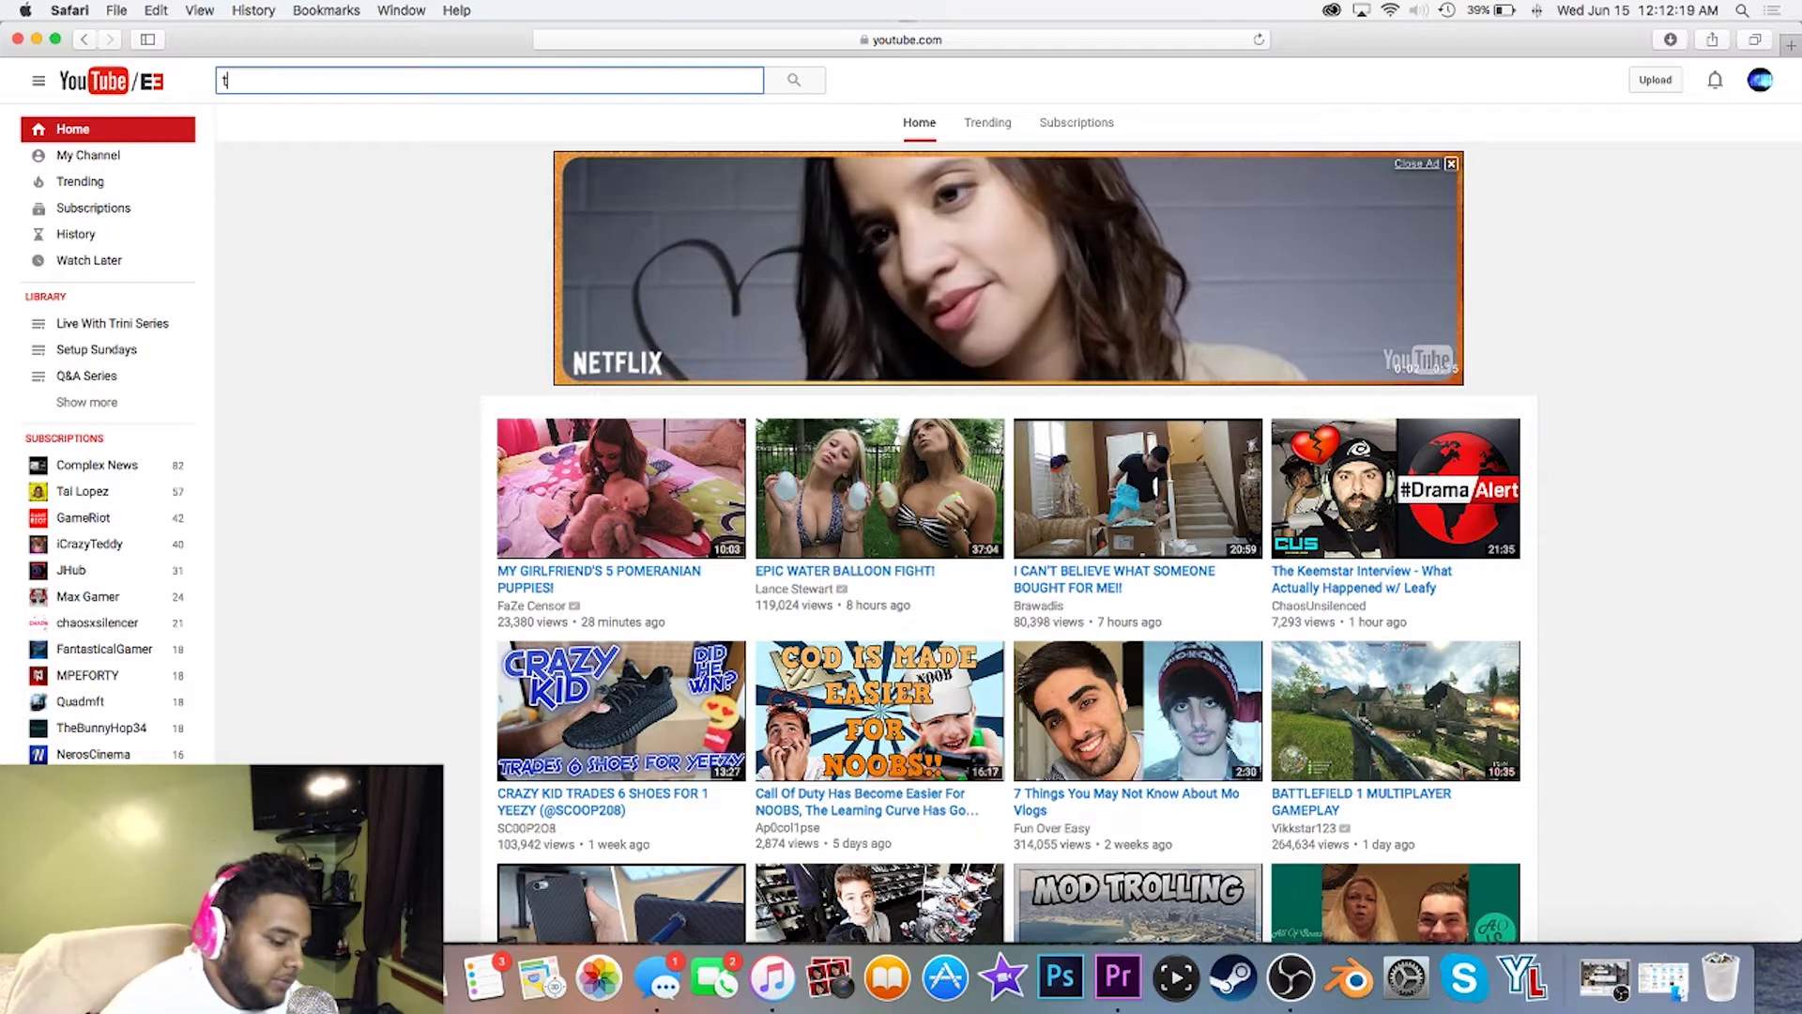
{"action": "type", "text": "opfre"}
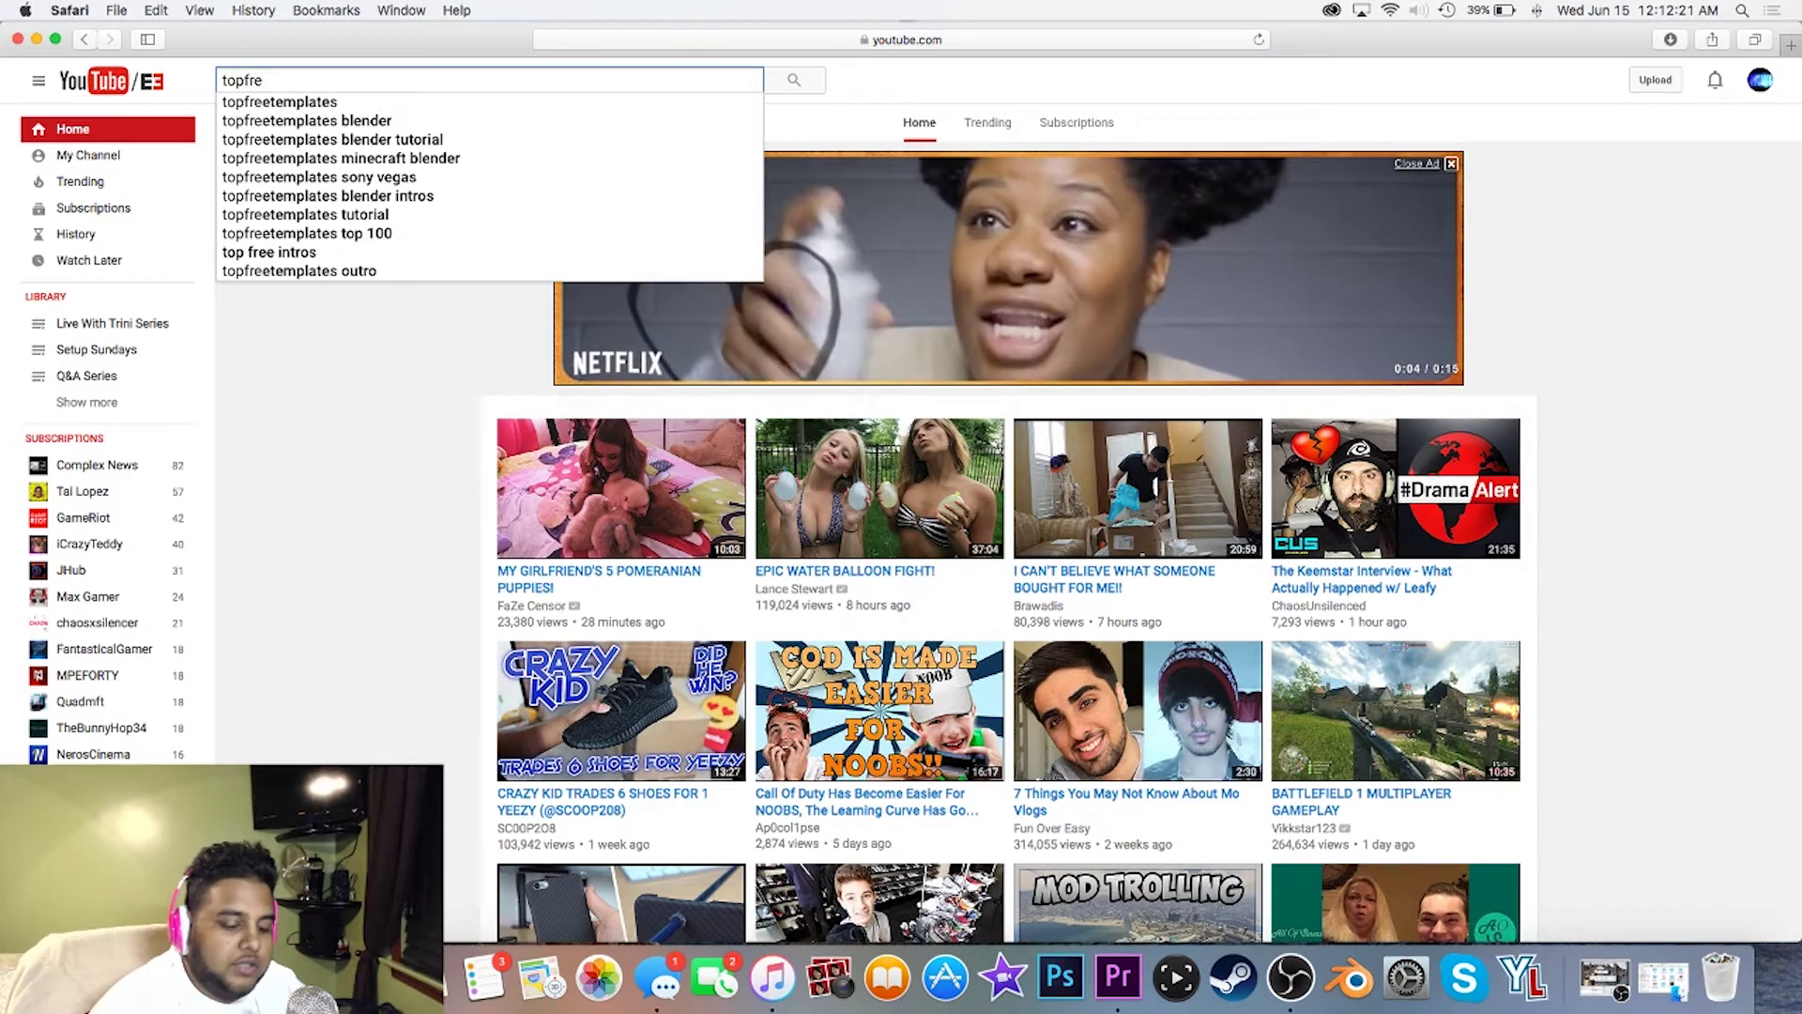
{"action": "key", "text": "Down"}
{"action": "key", "text": "Return"}
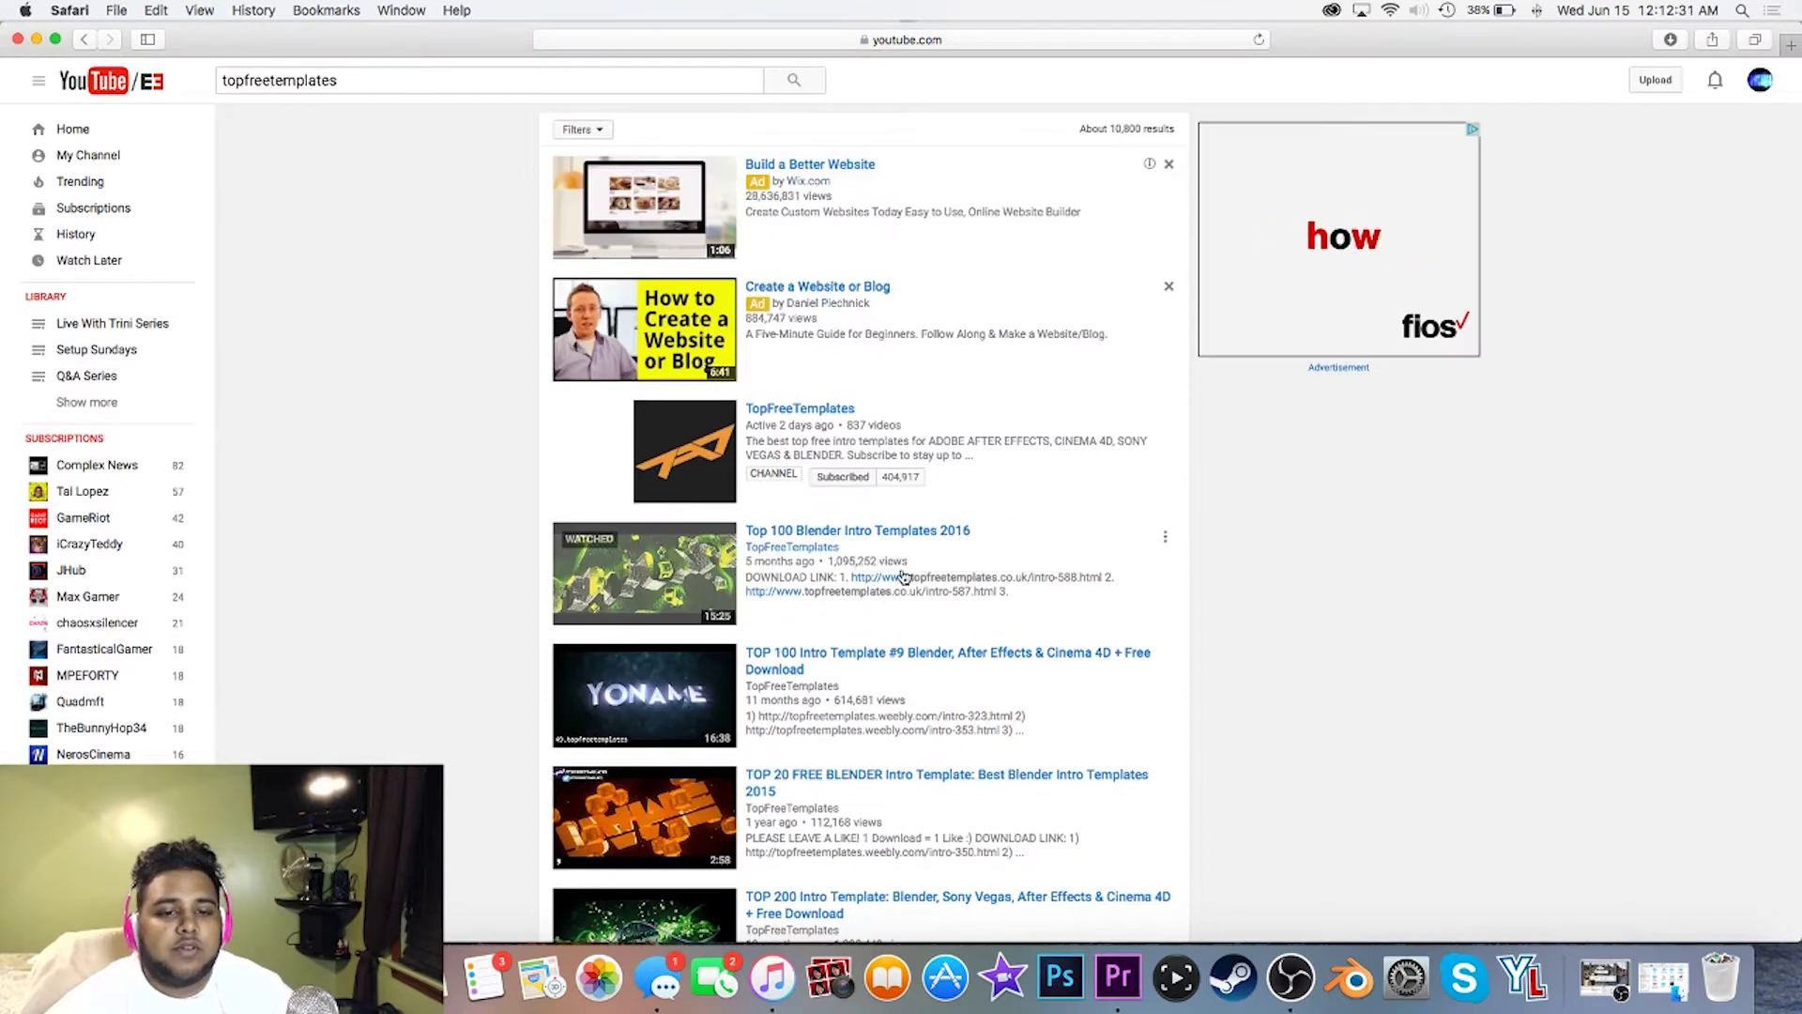
Watch the Top 100 Blender Intro Templates 2016 video, pause it at 0:21, and open a second tab.
{"action": "left_click", "coordinate": [849, 538]}
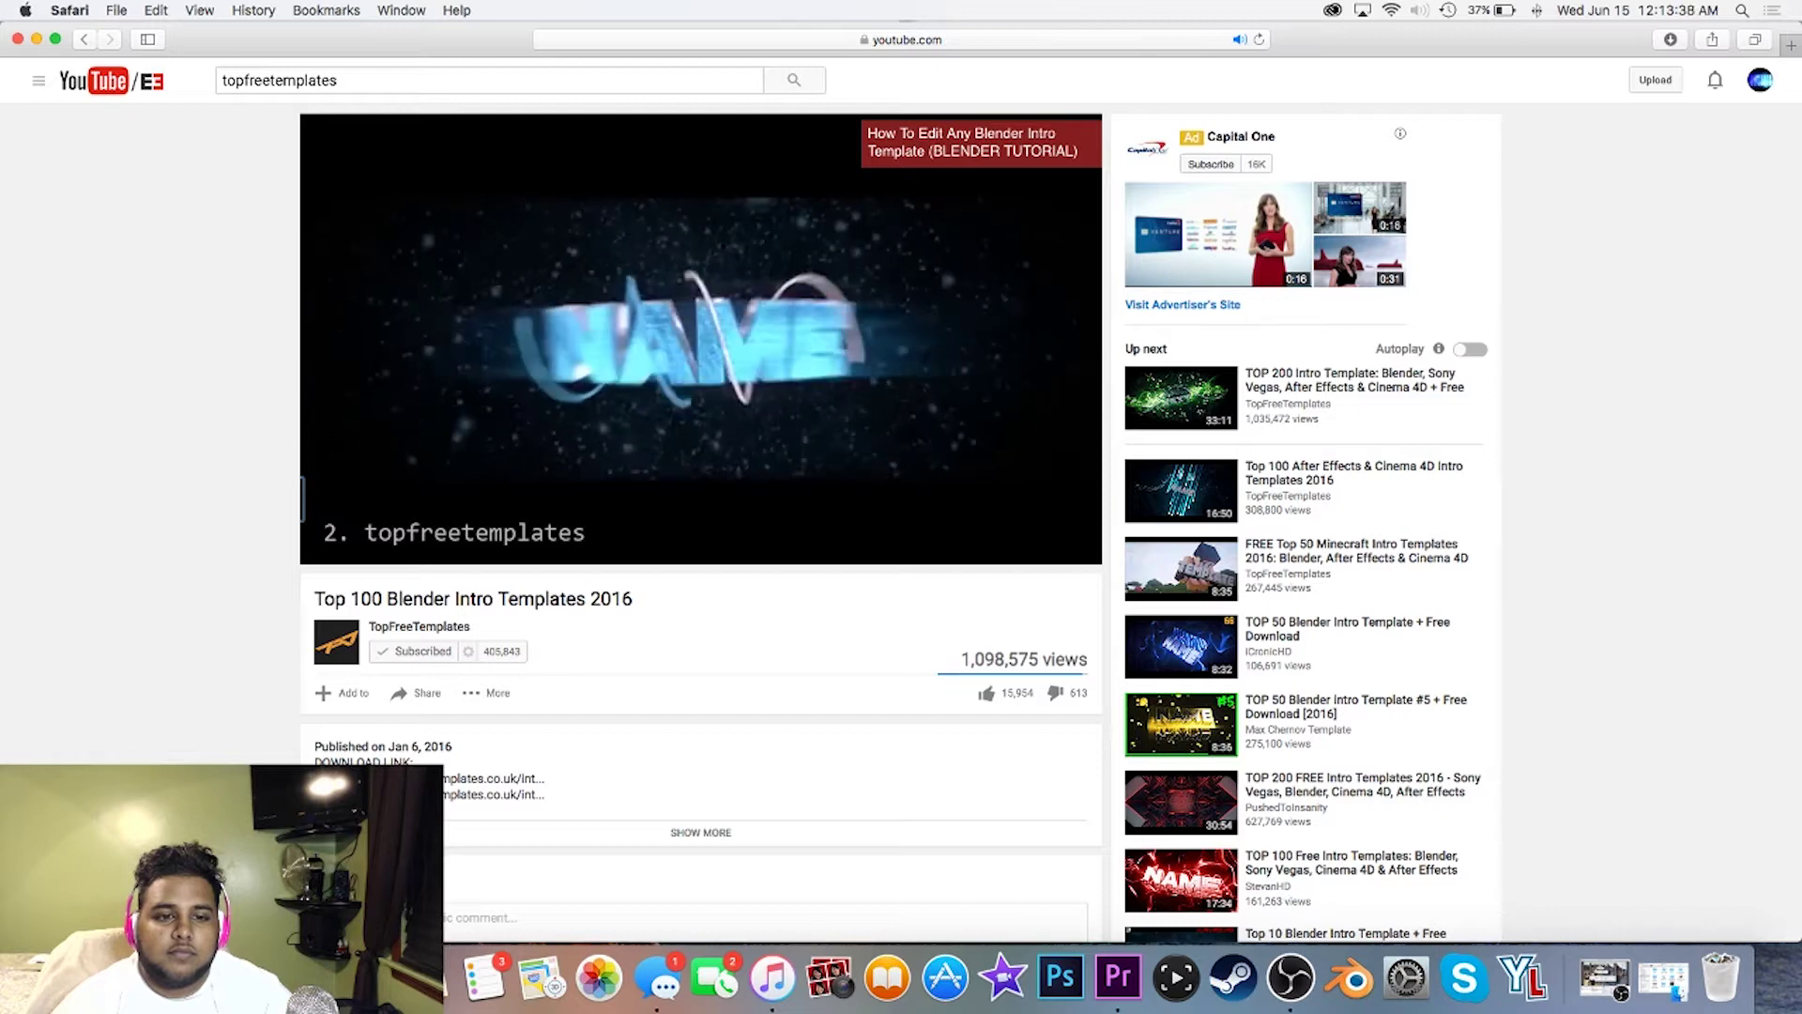
{"action": "left_click", "coordinate": [672, 333]}
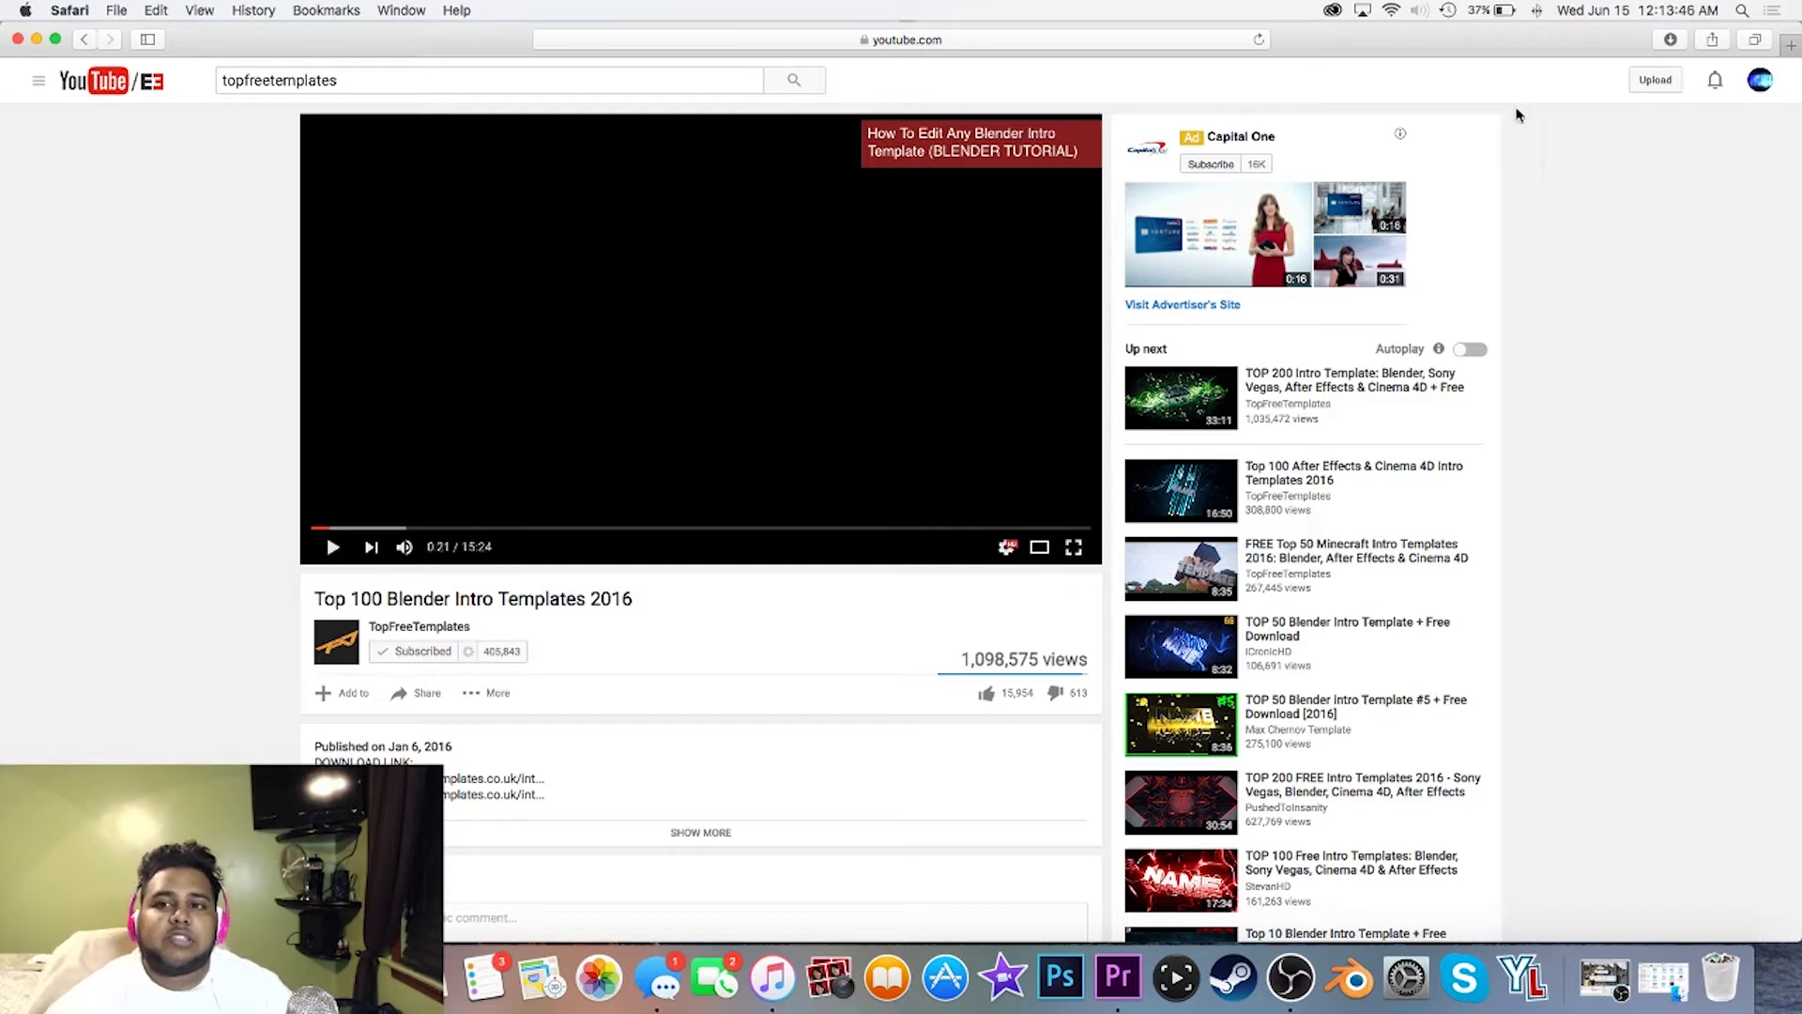
{"action": "left_click", "coordinate": [1790, 45]}
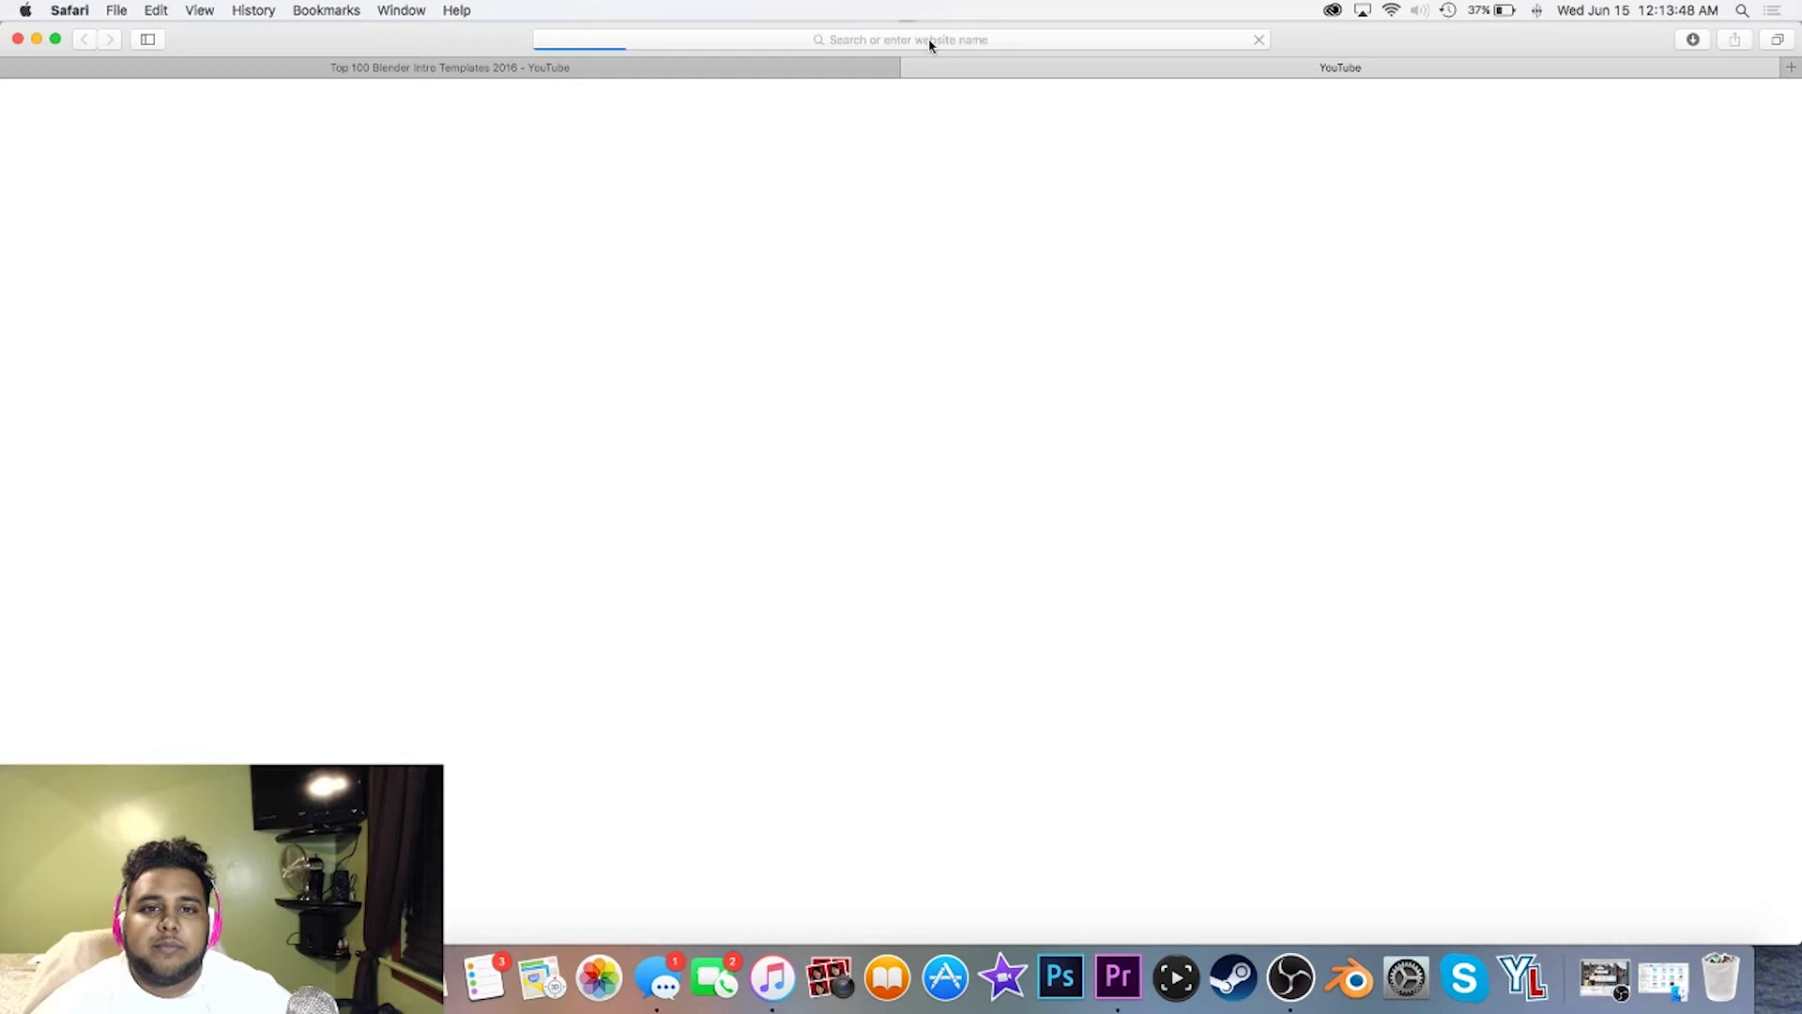
Google 'youtbe to mp3' and open the ClipConverter.cc site from the results.
{"action": "left_click", "coordinate": [1045, 43]}
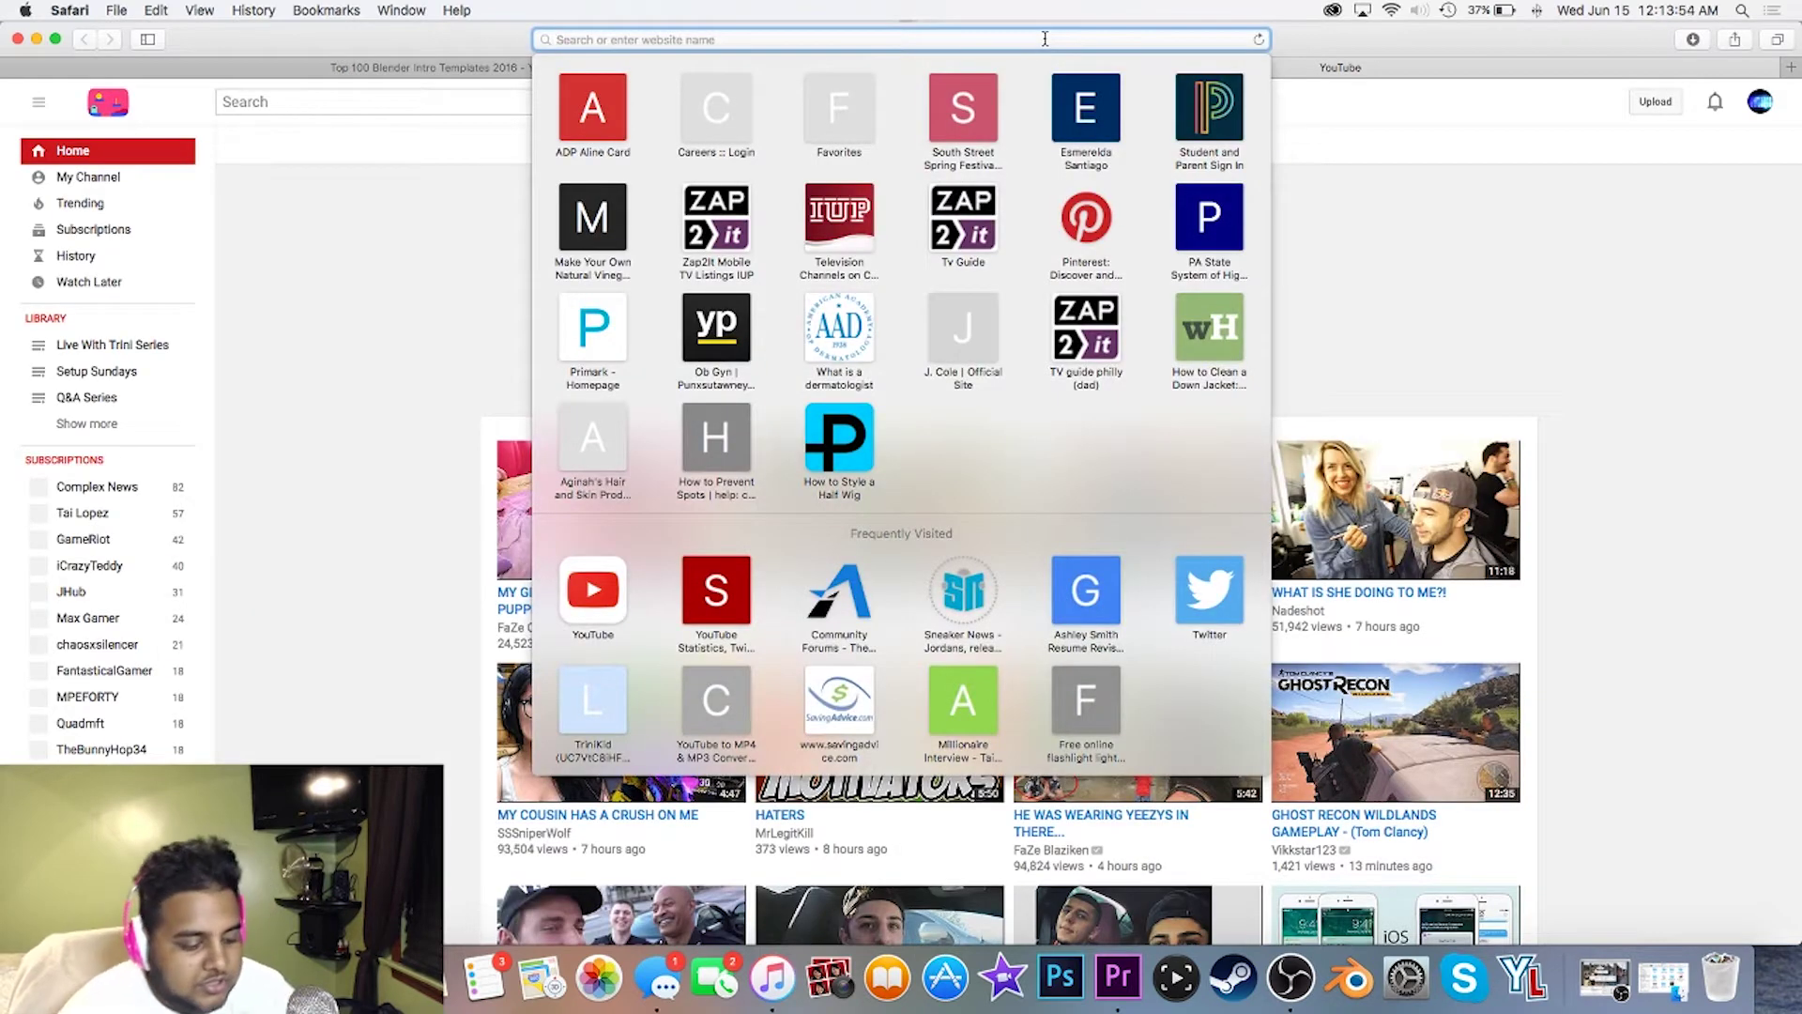
{"action": "type", "text": "youtbe to "}
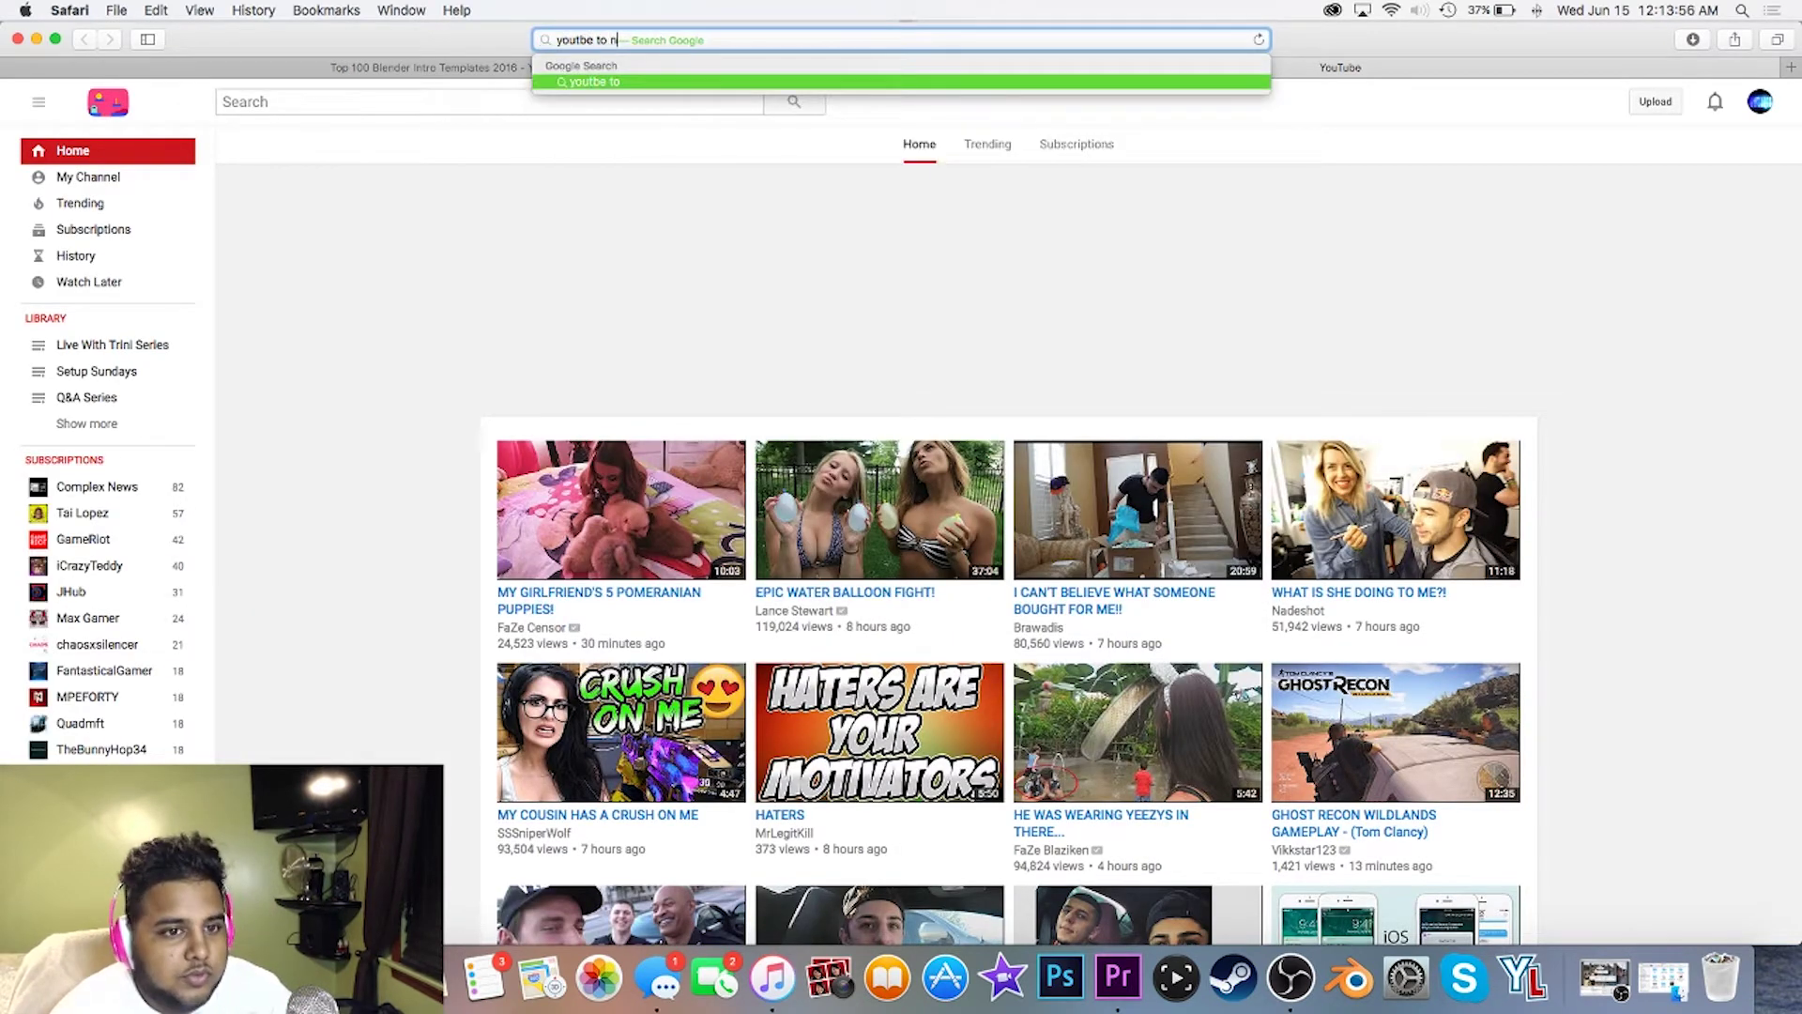
{"action": "type", "text": "mp3"}
{"action": "key", "text": "Down"}
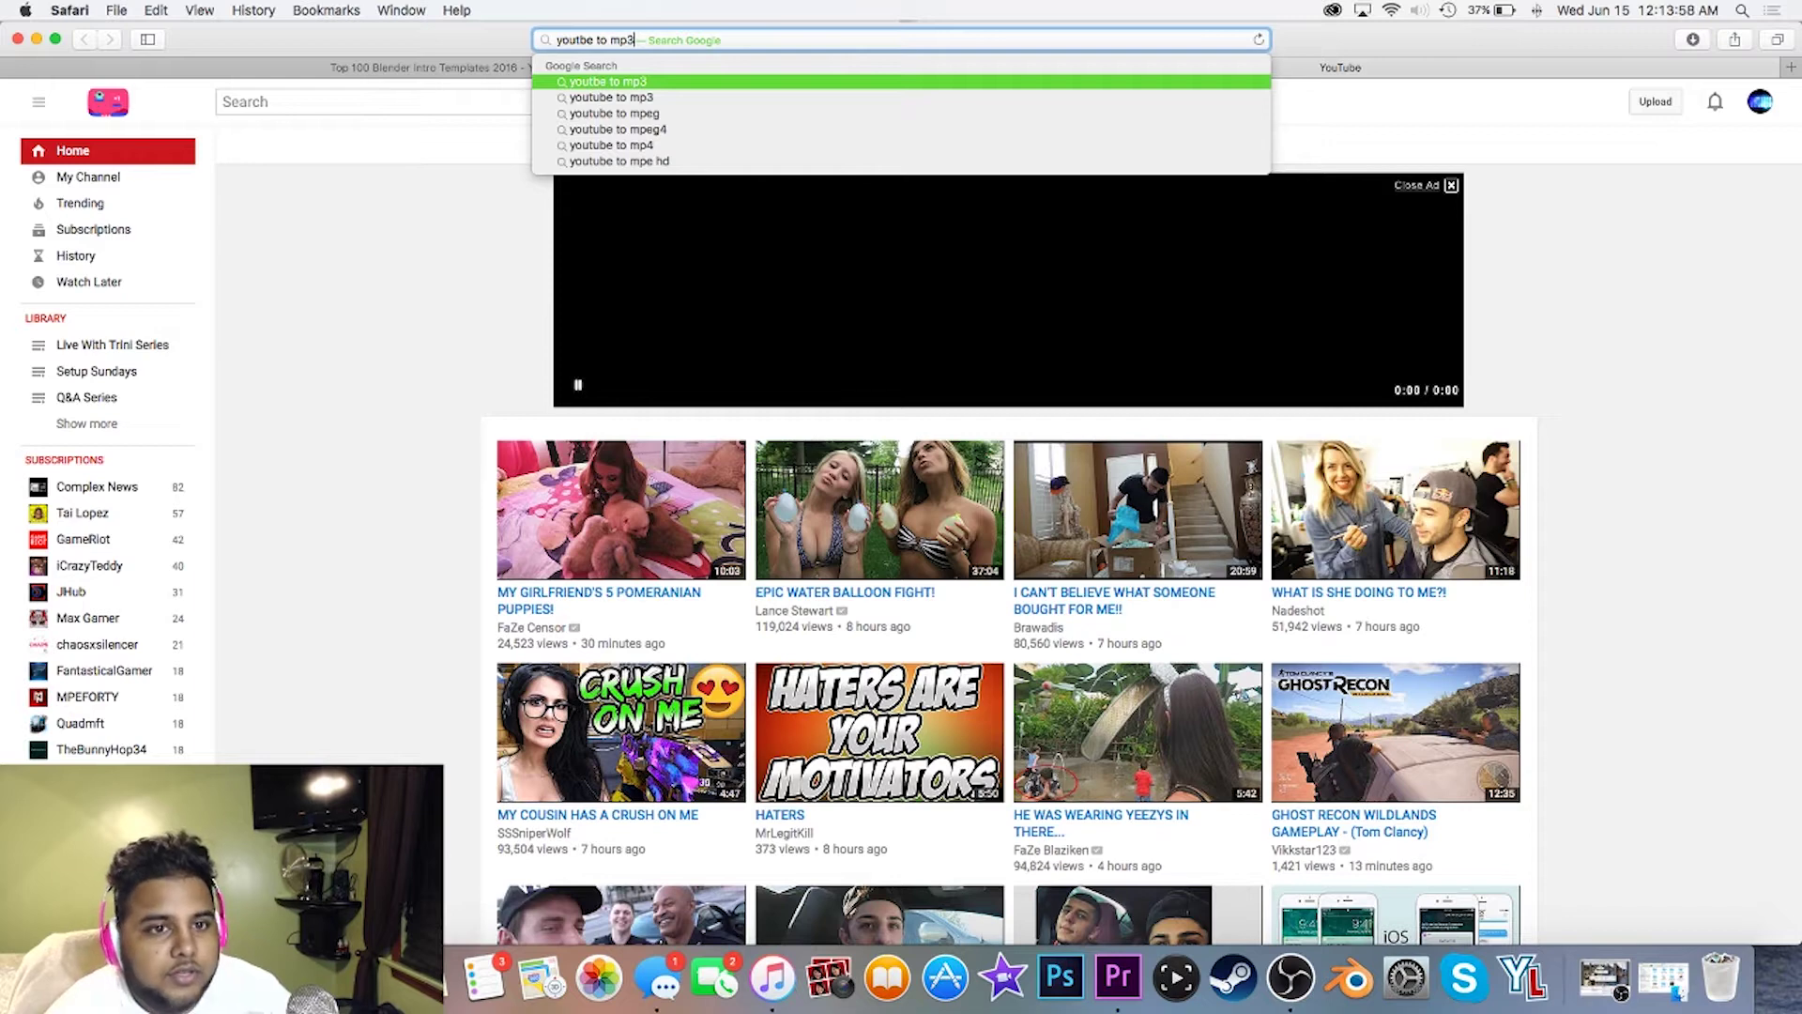
{"action": "key", "text": "Return"}
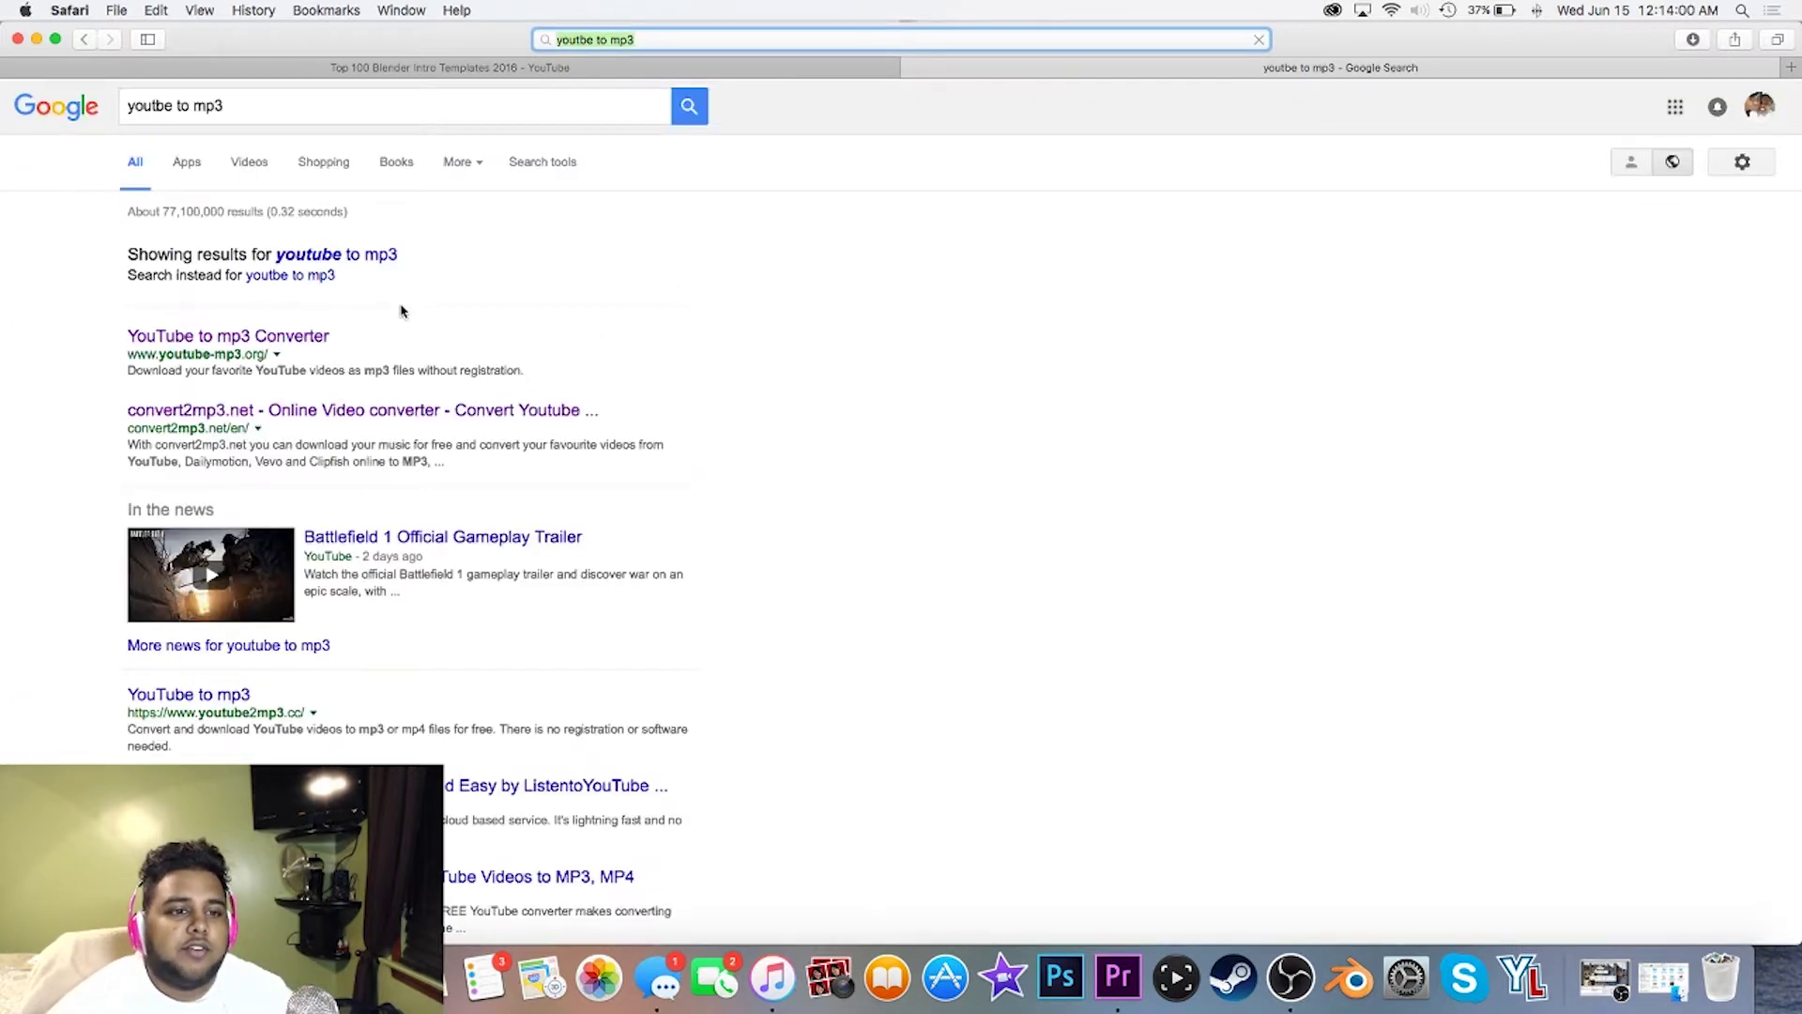
{"action": "scroll", "coordinate": [128, 353], "scroll_direction": "down", "scroll_amount": 5}
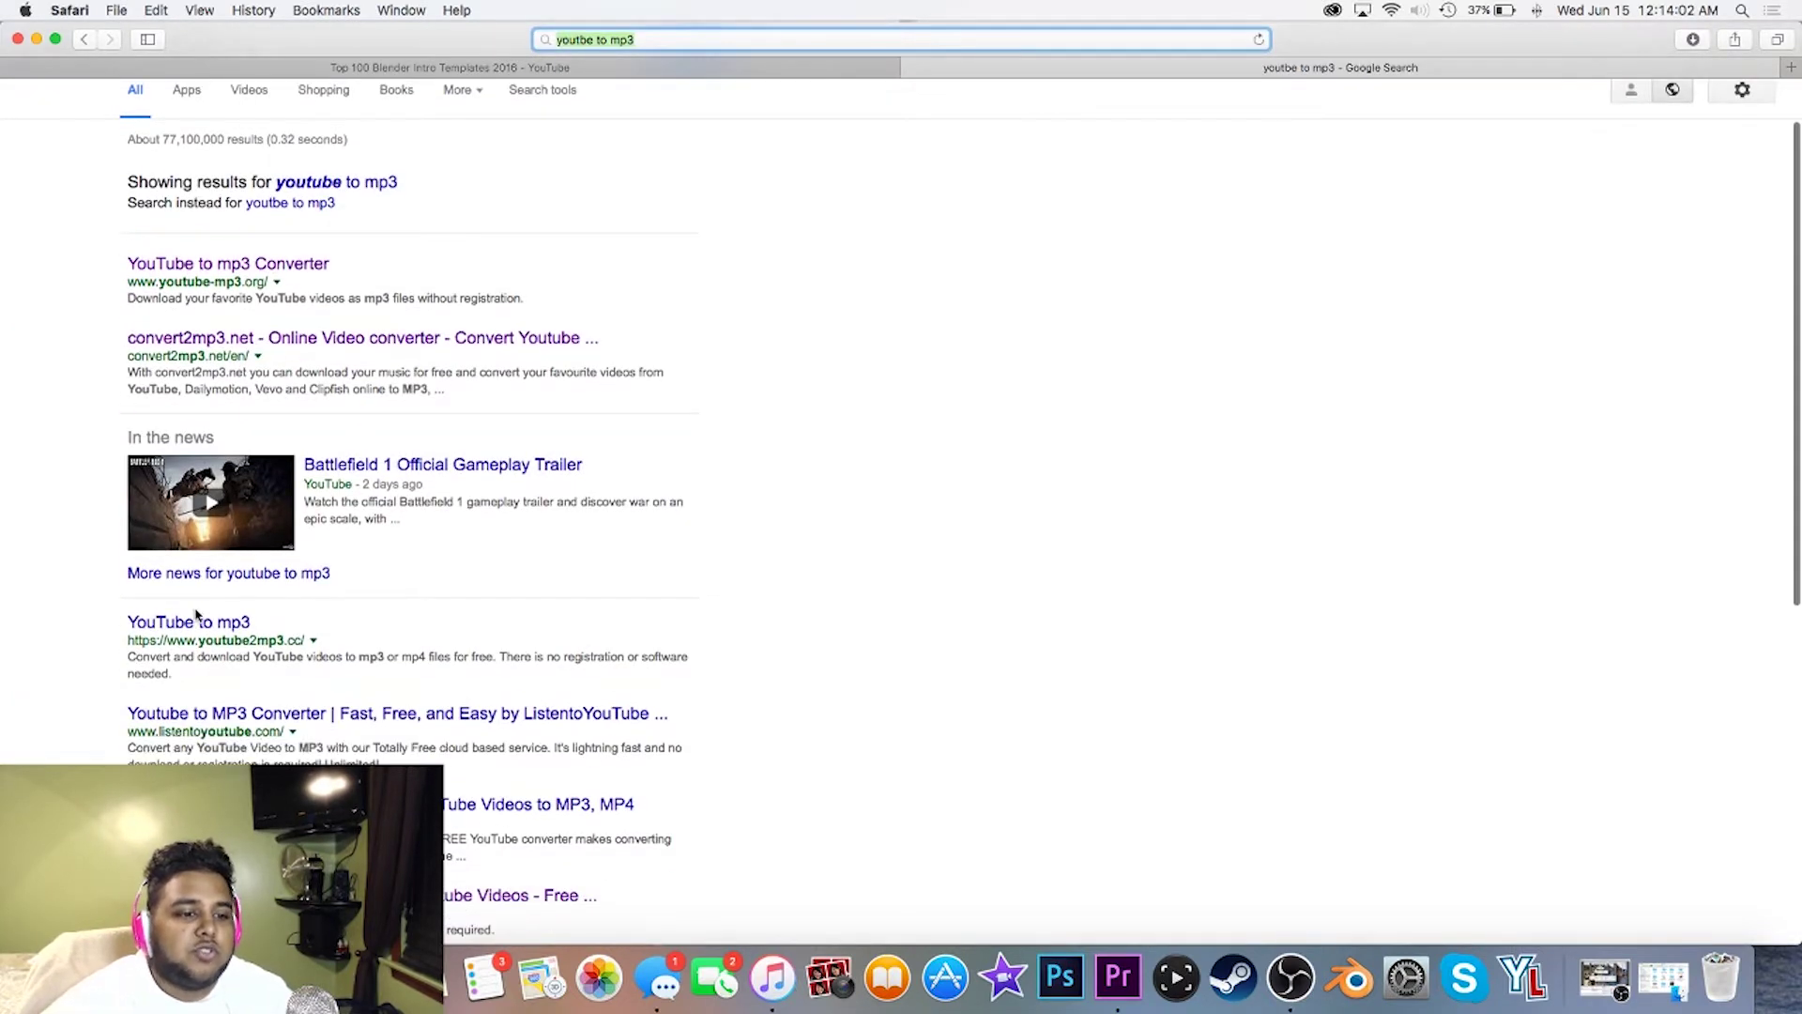
{"action": "scroll", "coordinate": [413, 507], "scroll_direction": "down", "scroll_amount": 3}
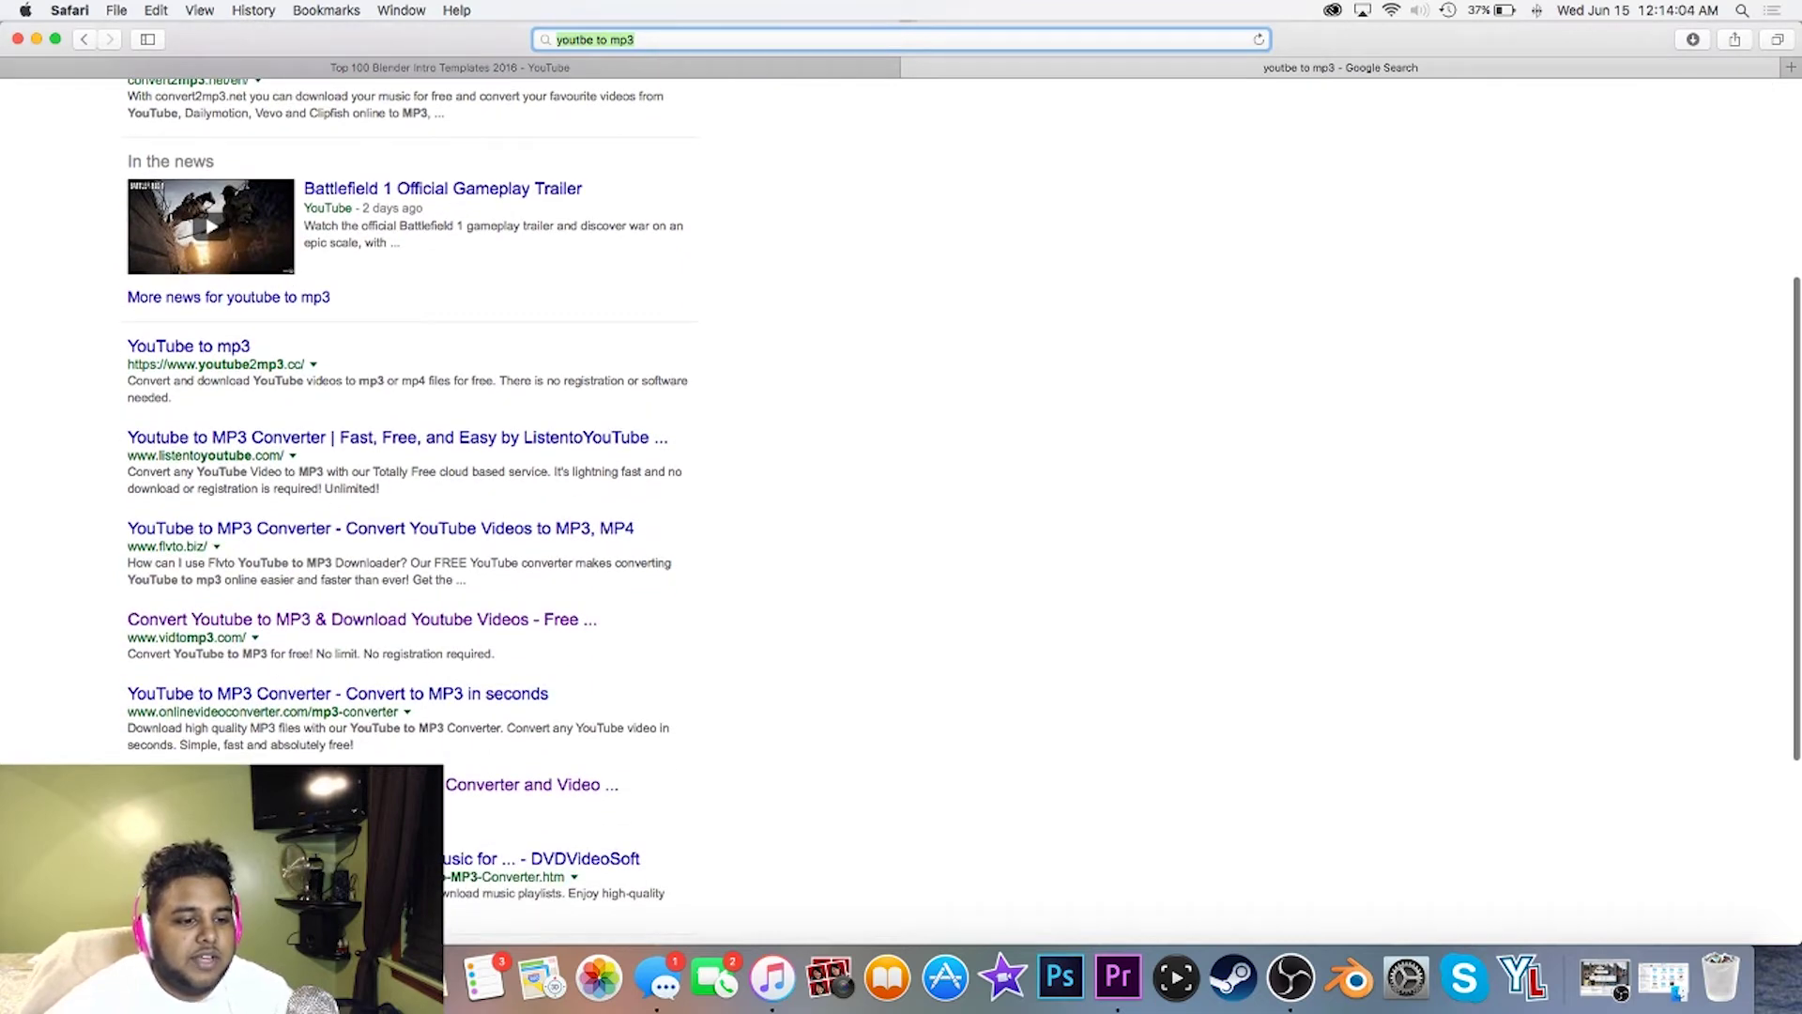
{"action": "left_click", "coordinate": [494, 796]}
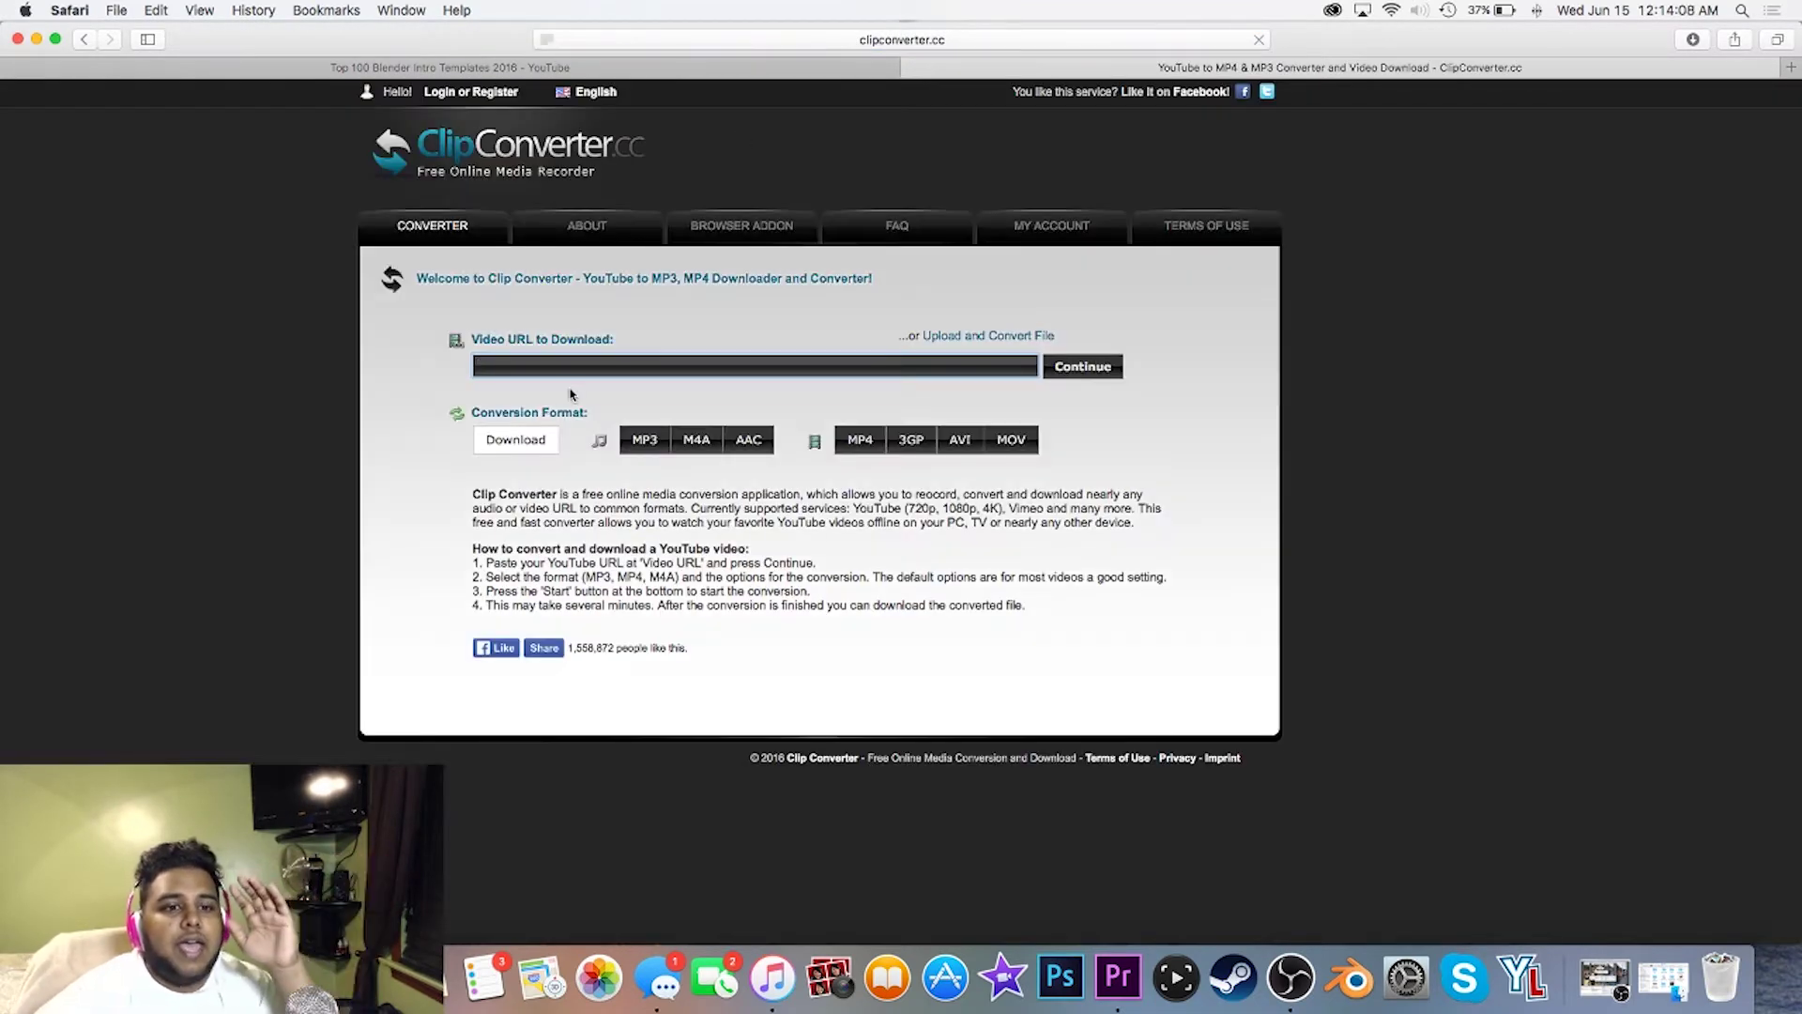
Copy the Blender templates video URL, paste it into ClipConverter.cc, and continue.
{"action": "left_click", "coordinate": [484, 67]}
{"action": "left_click", "coordinate": [721, 39]}
{"action": "key", "text": "super+c"}
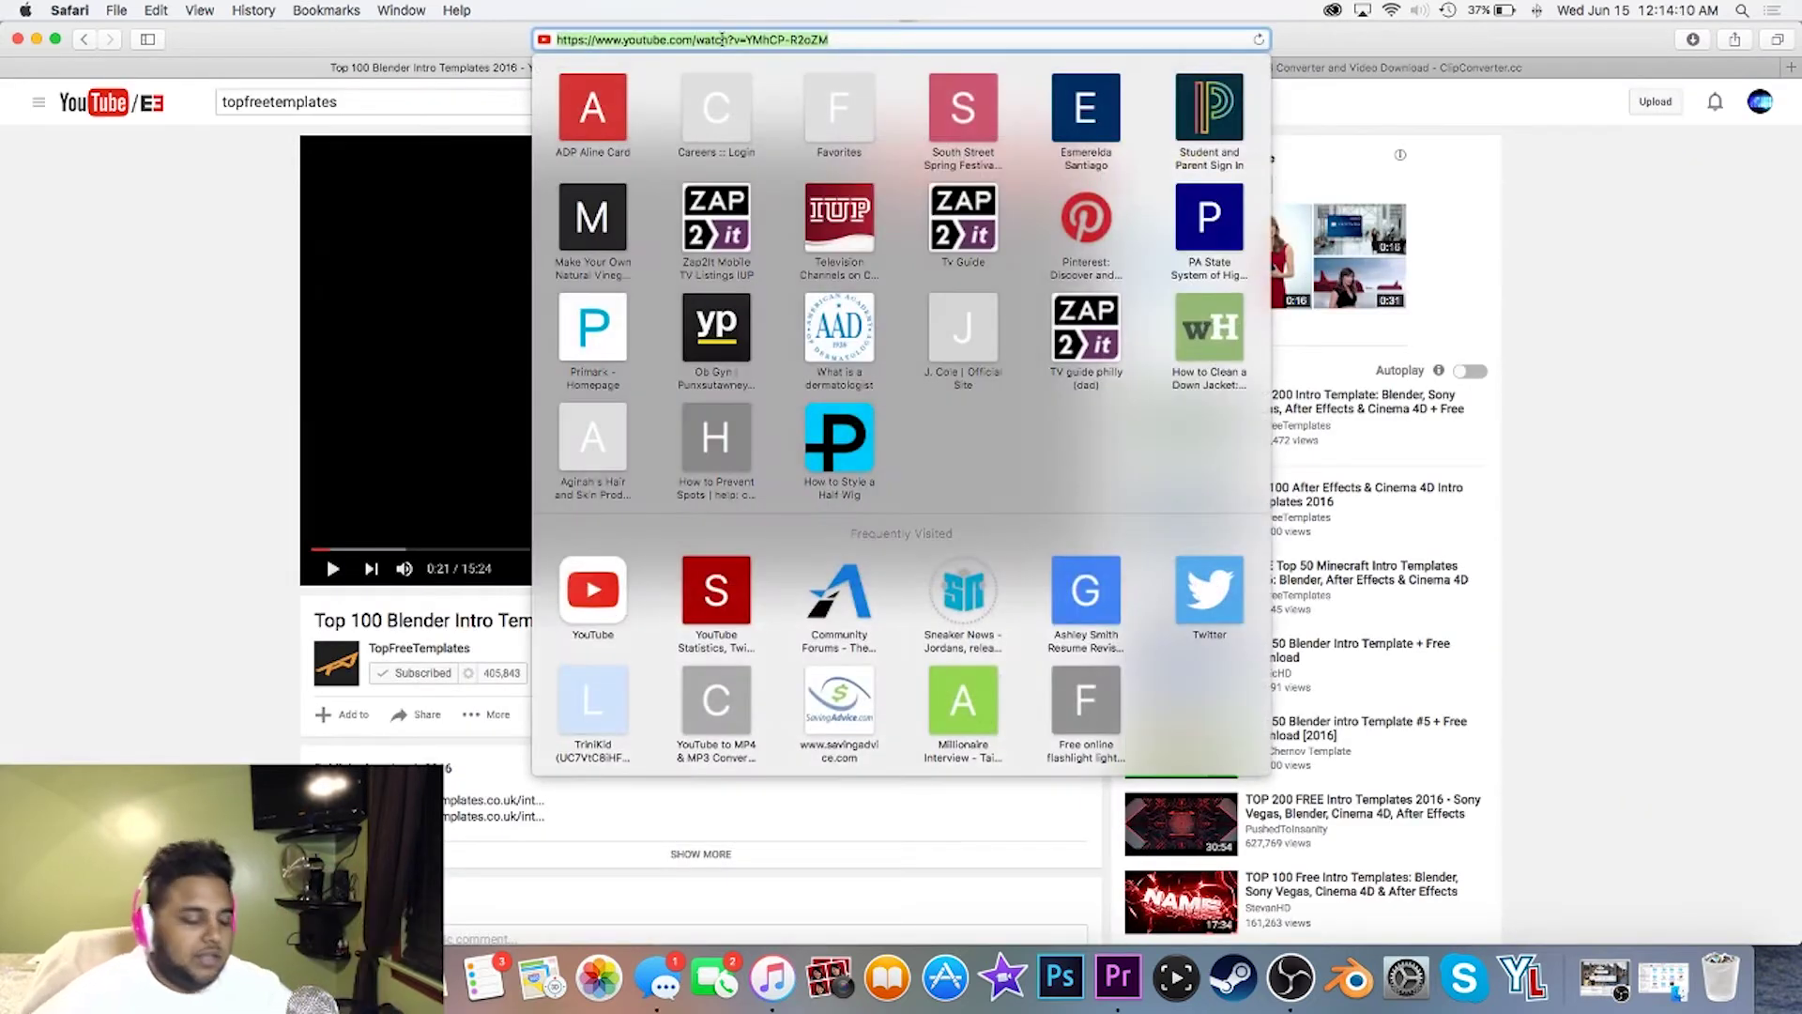
{"action": "left_click", "coordinate": [1383, 68]}
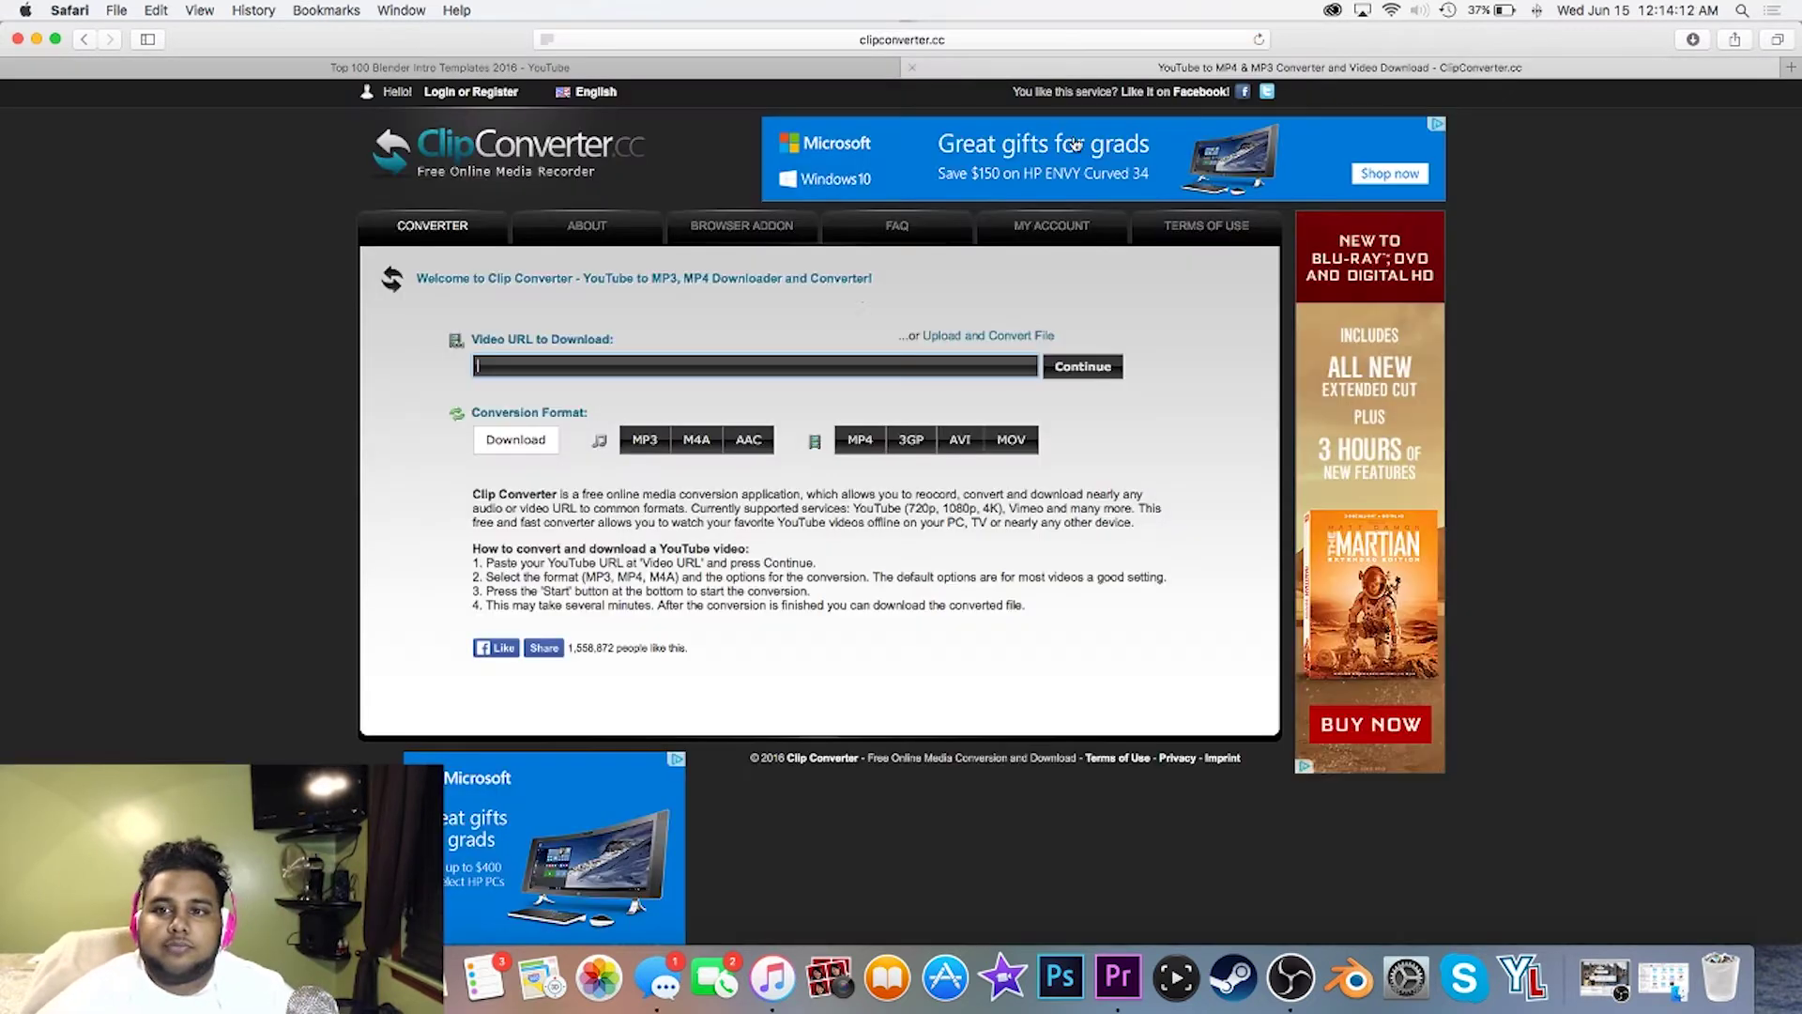
{"action": "left_click", "coordinate": [764, 365]}
{"action": "key", "text": "super+v"}
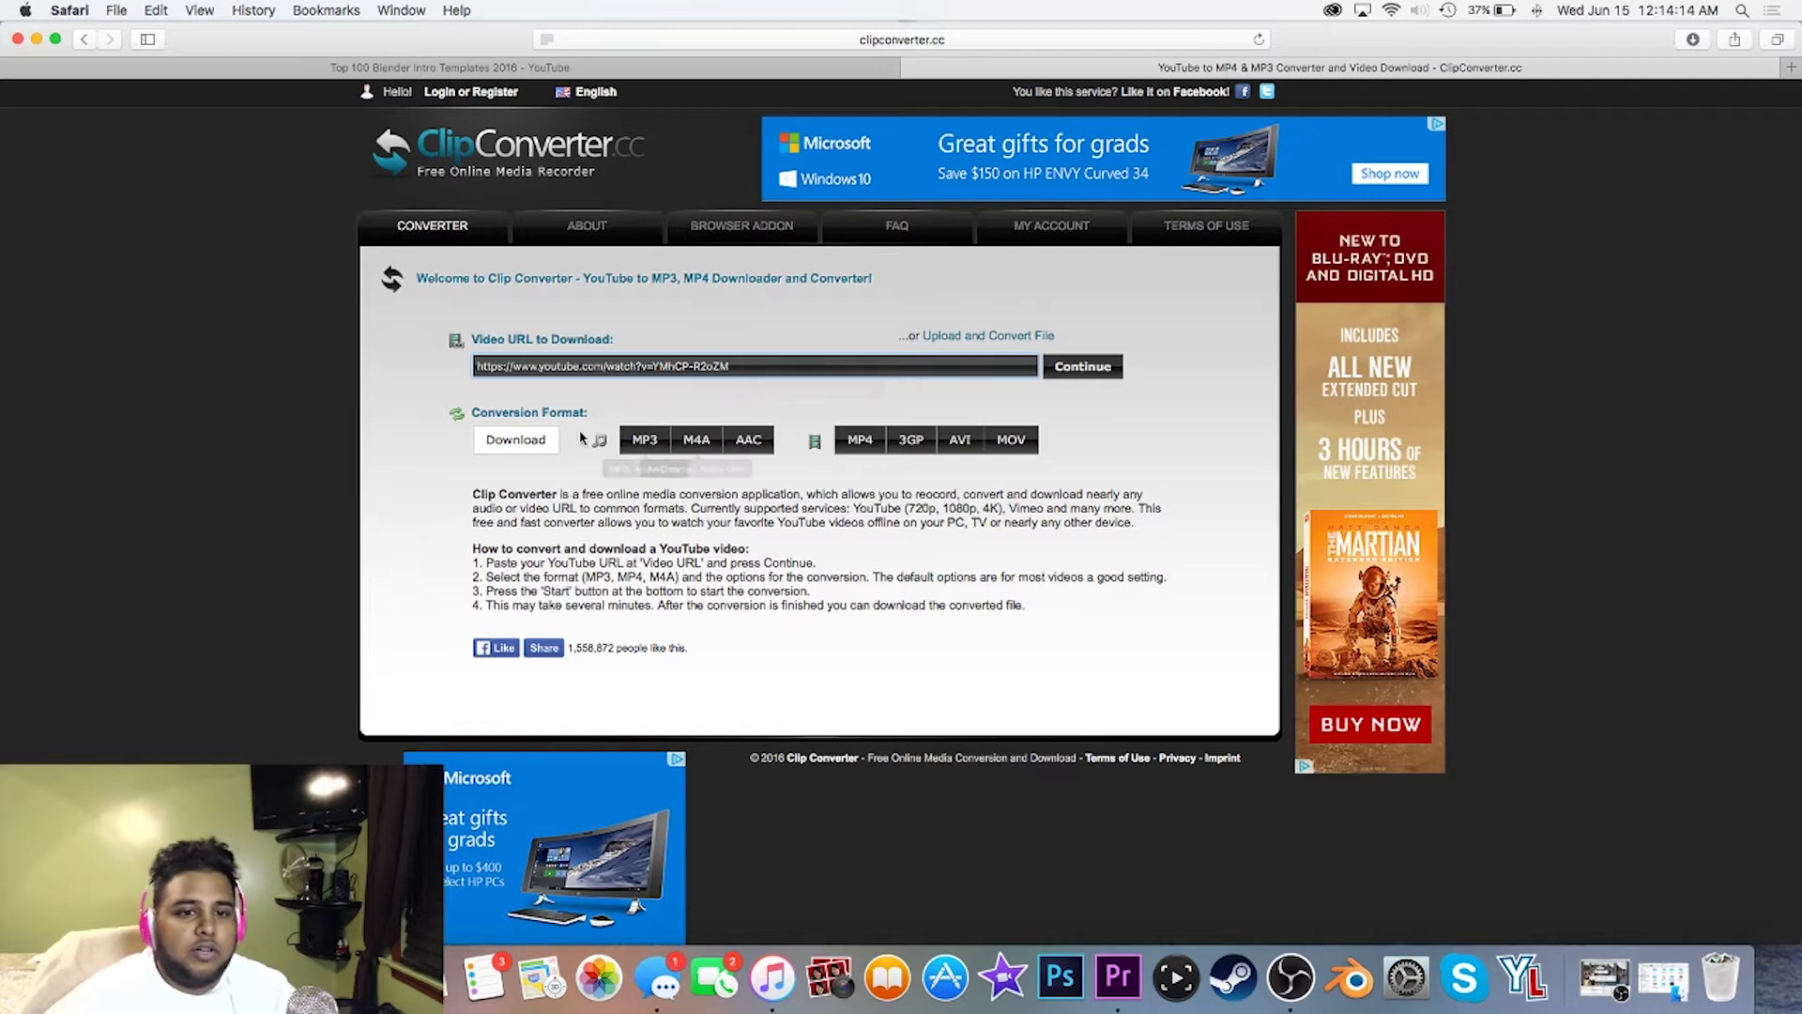
{"action": "left_click", "coordinate": [1068, 376]}
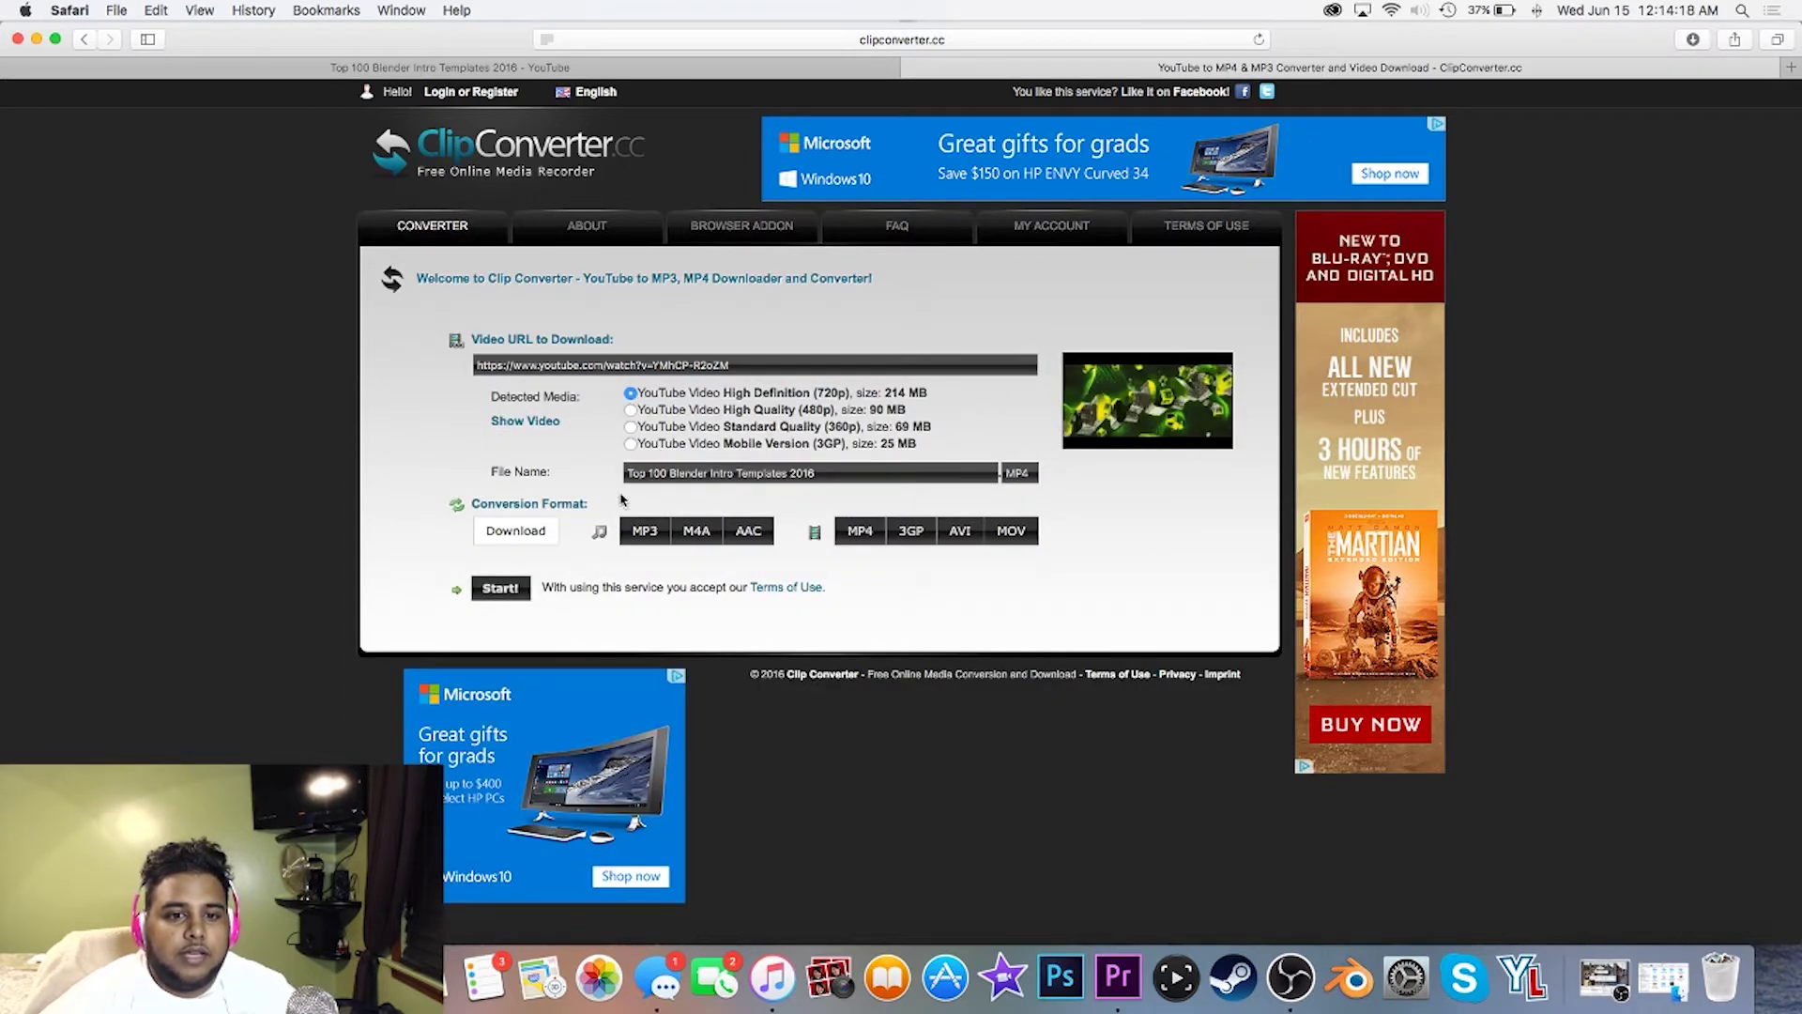
Choose MP3, set start 00:00:12 and end 00:00:21, and start the conversion.
{"action": "left_click", "coordinate": [640, 532]}
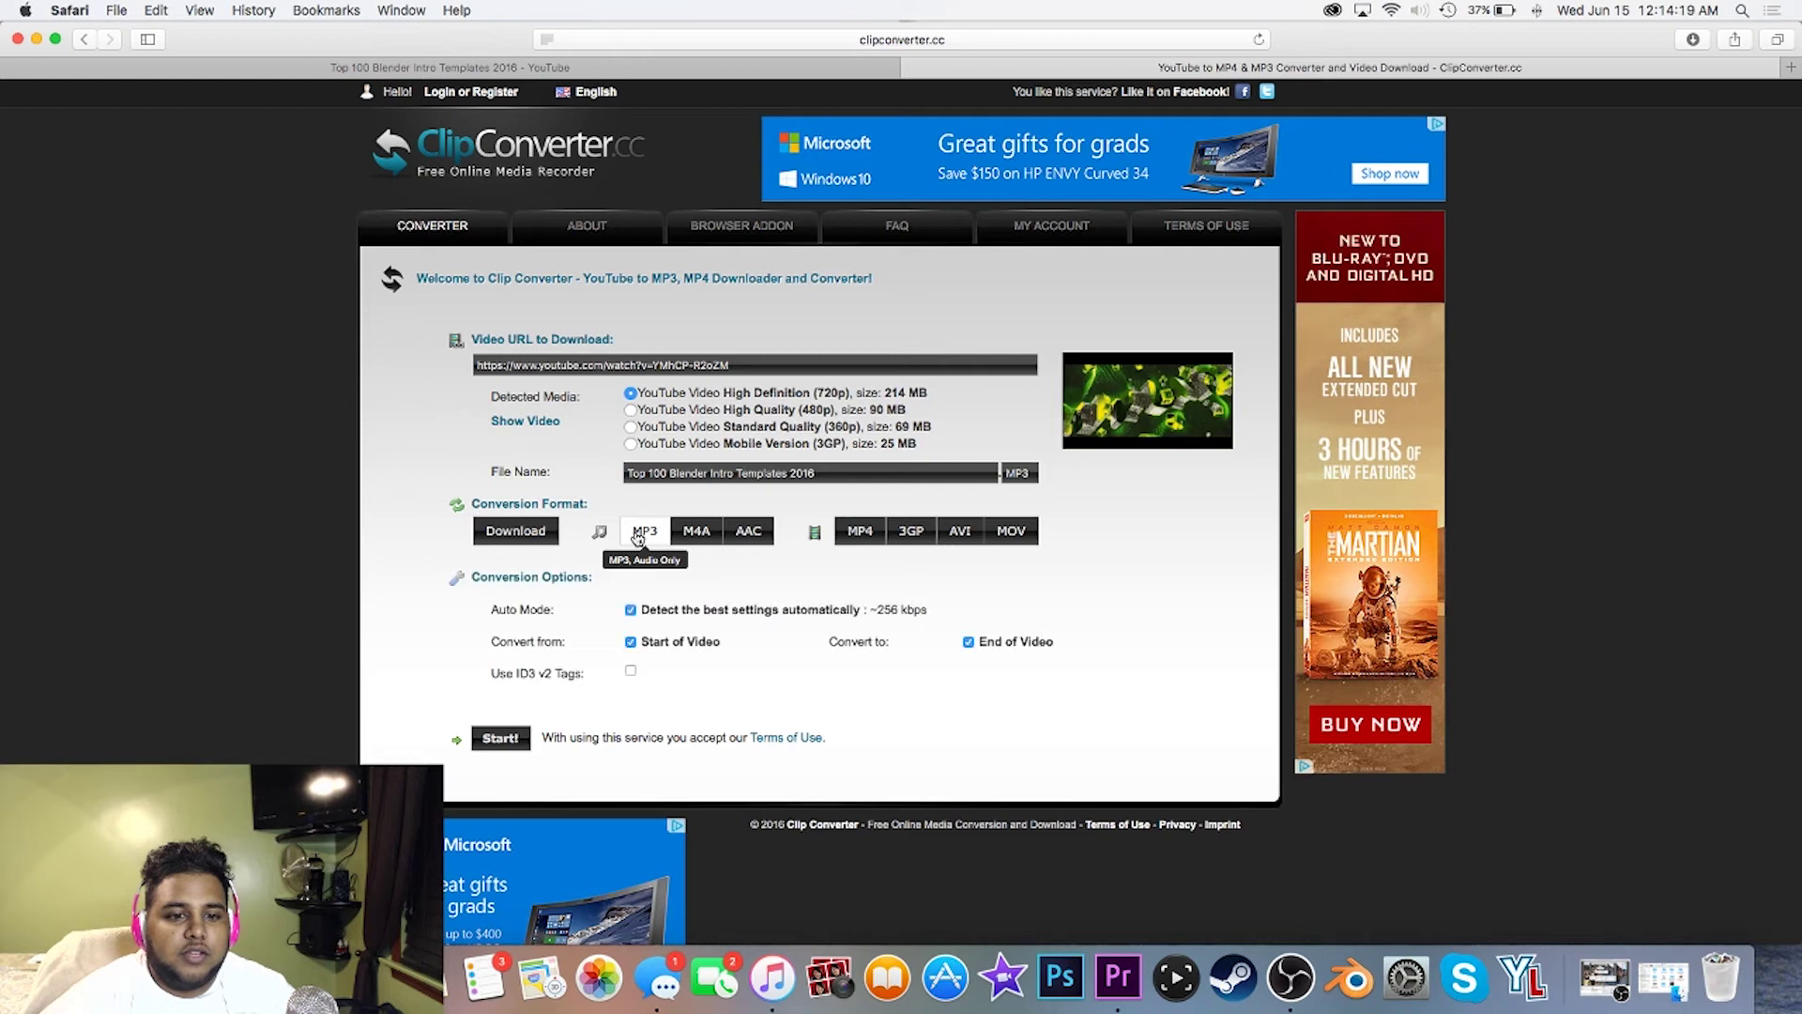
{"action": "left_click", "coordinate": [635, 644]}
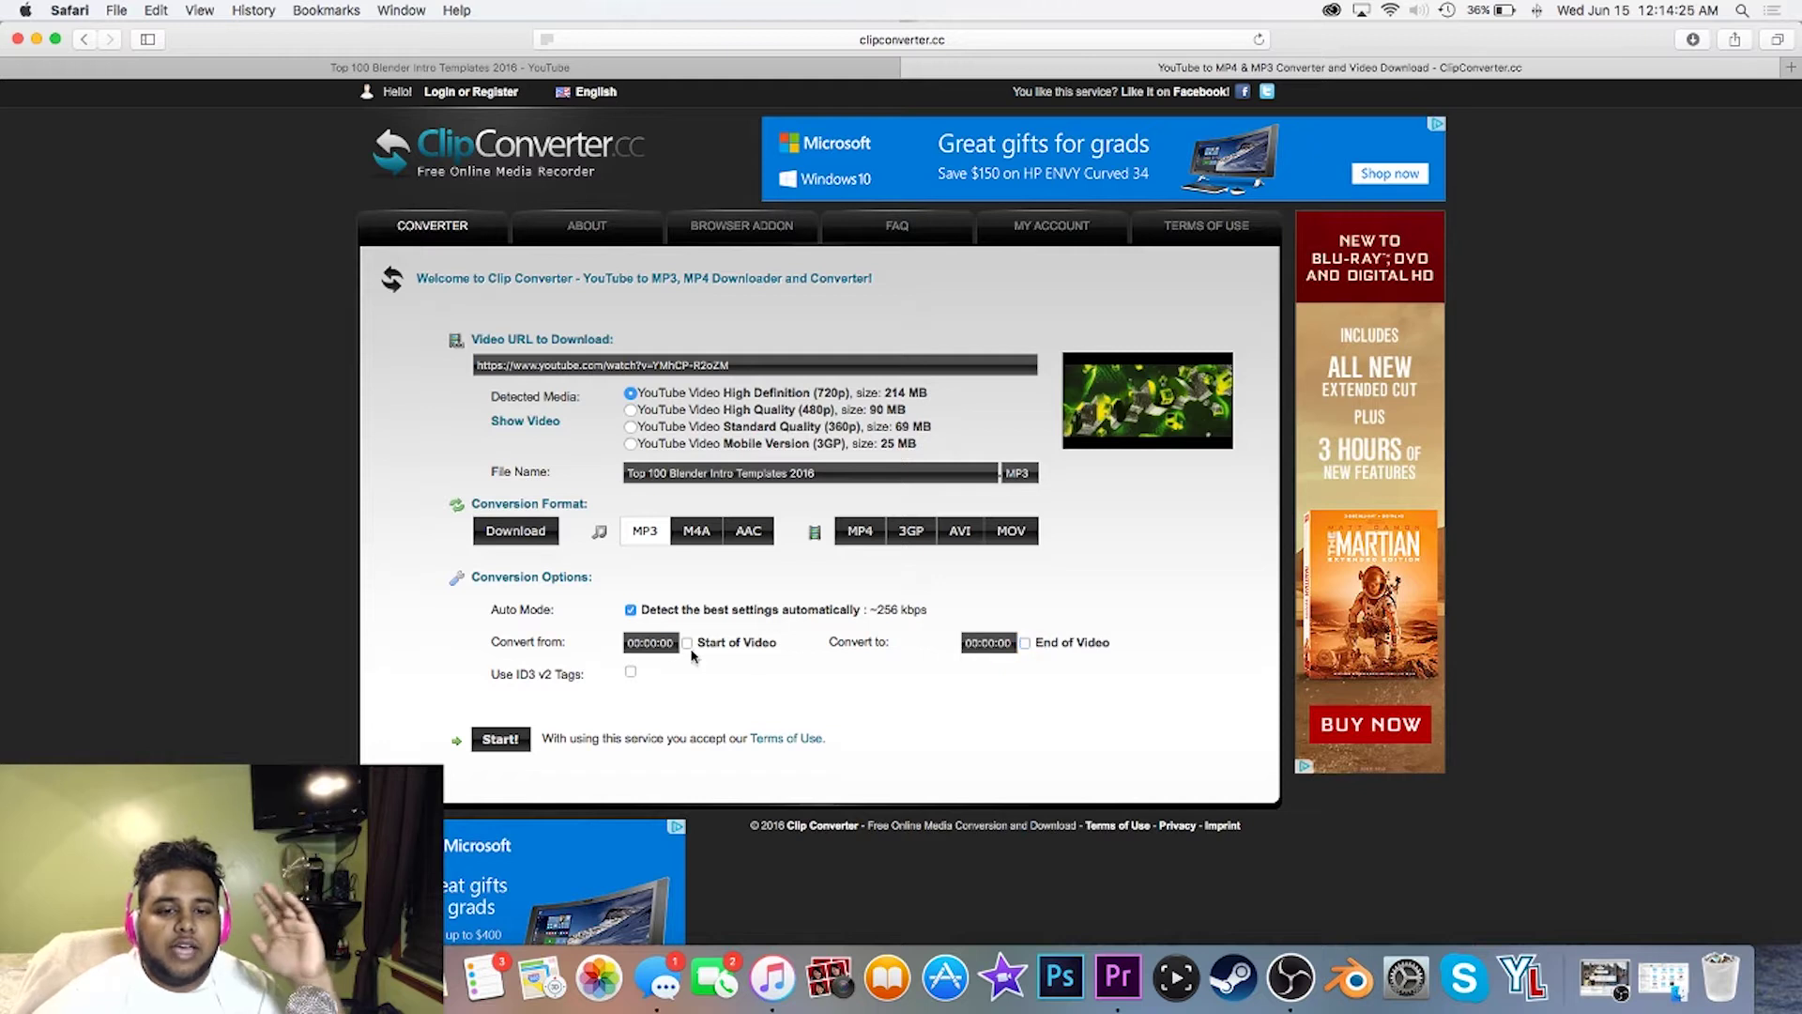
{"action": "left_click", "coordinate": [651, 642]}
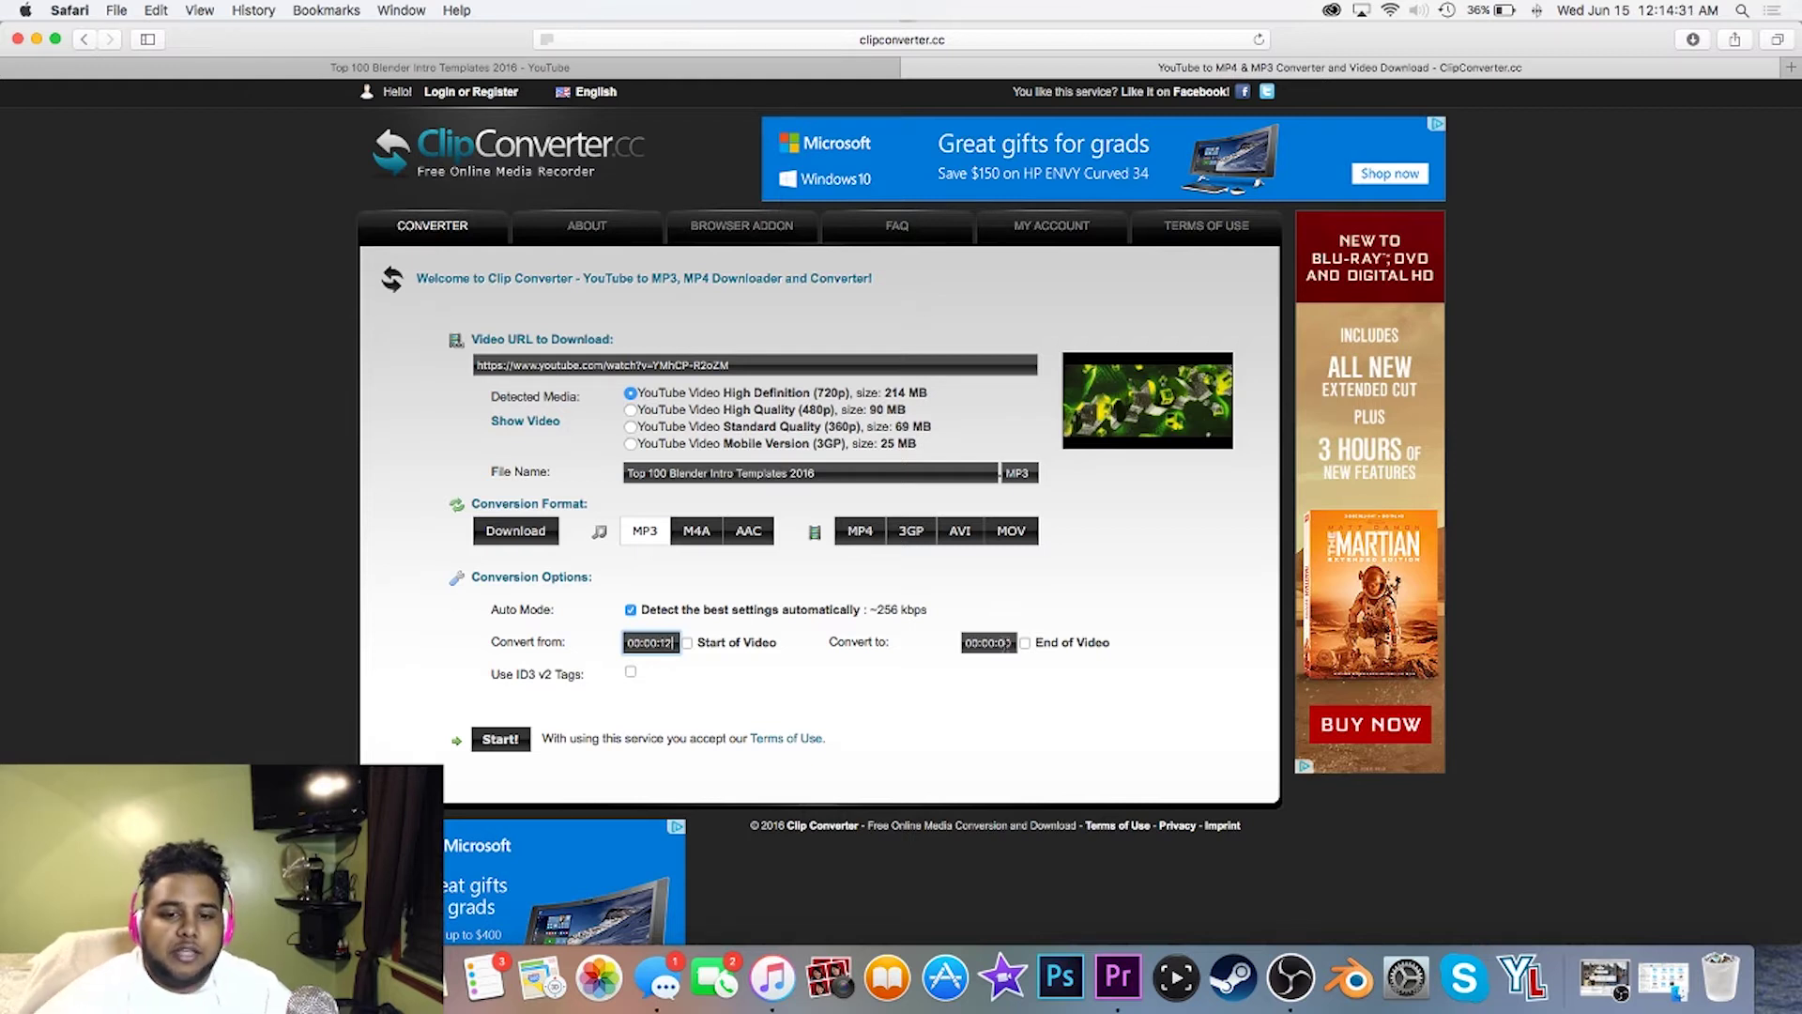
{"action": "type", "text": "00:00:12"}
{"action": "left_click", "coordinate": [1008, 643]}
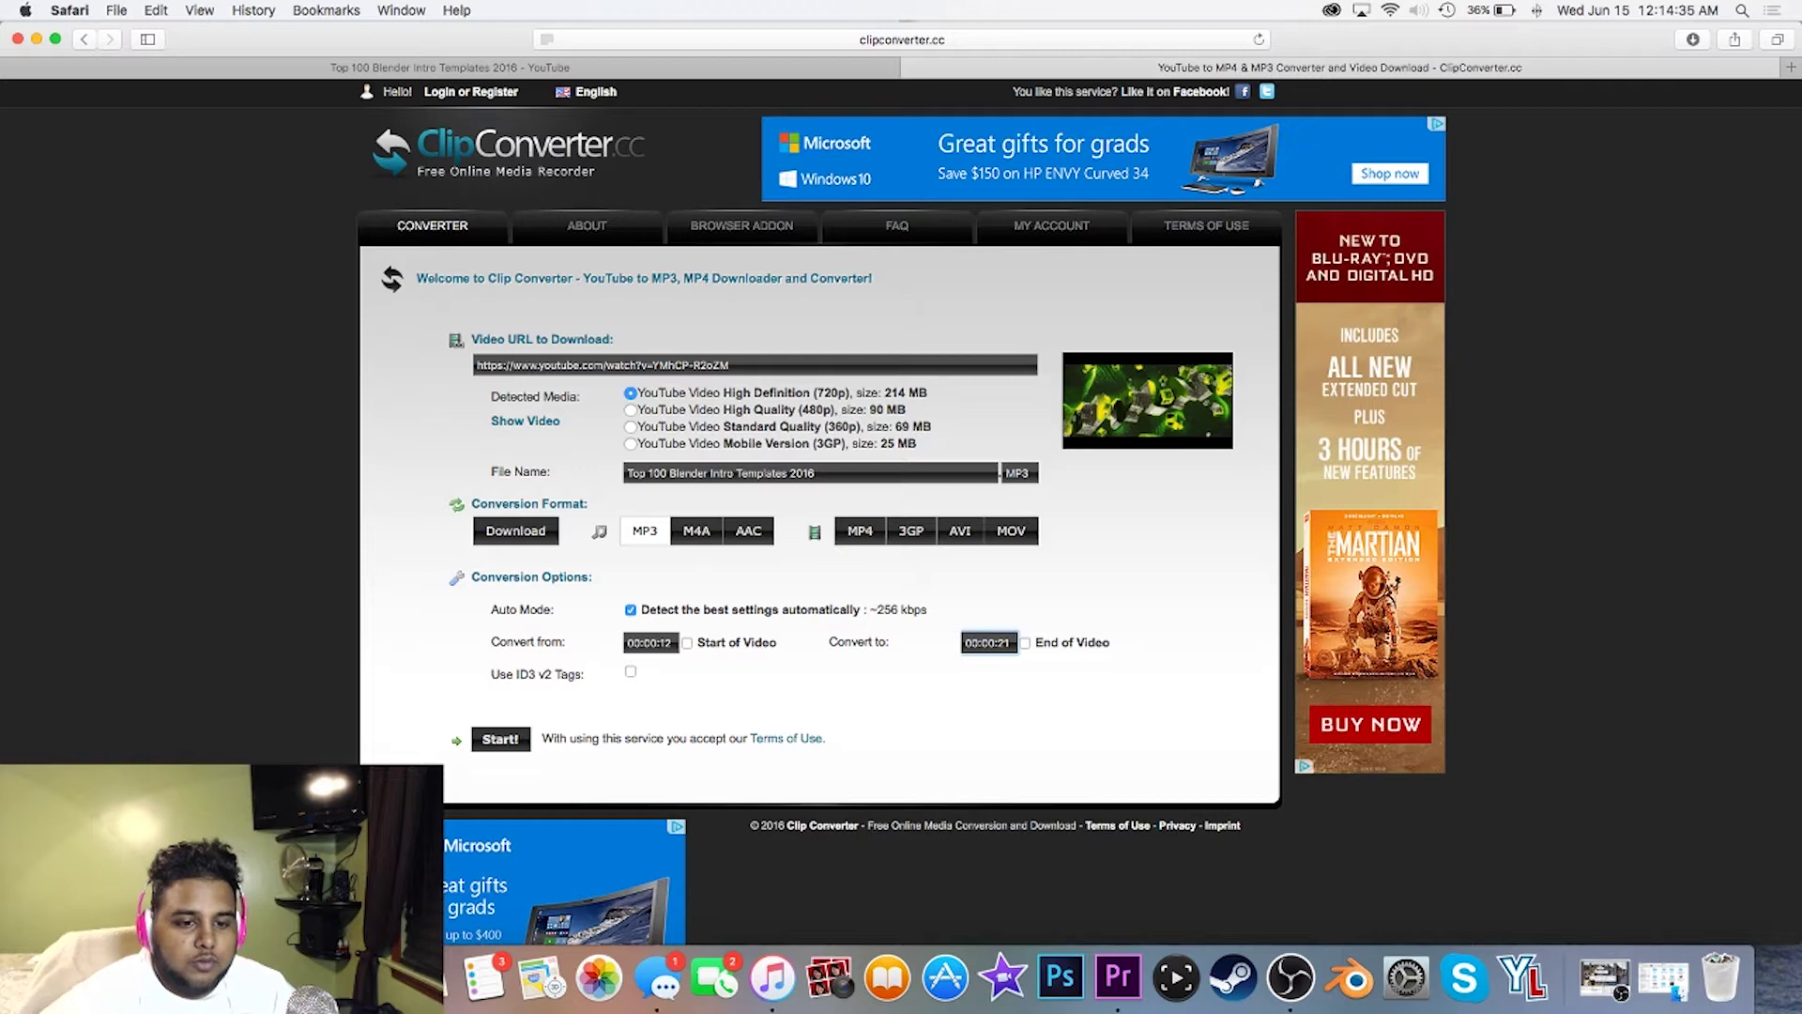
{"action": "type", "text": "00:00:21"}
{"action": "key", "text": "Return"}
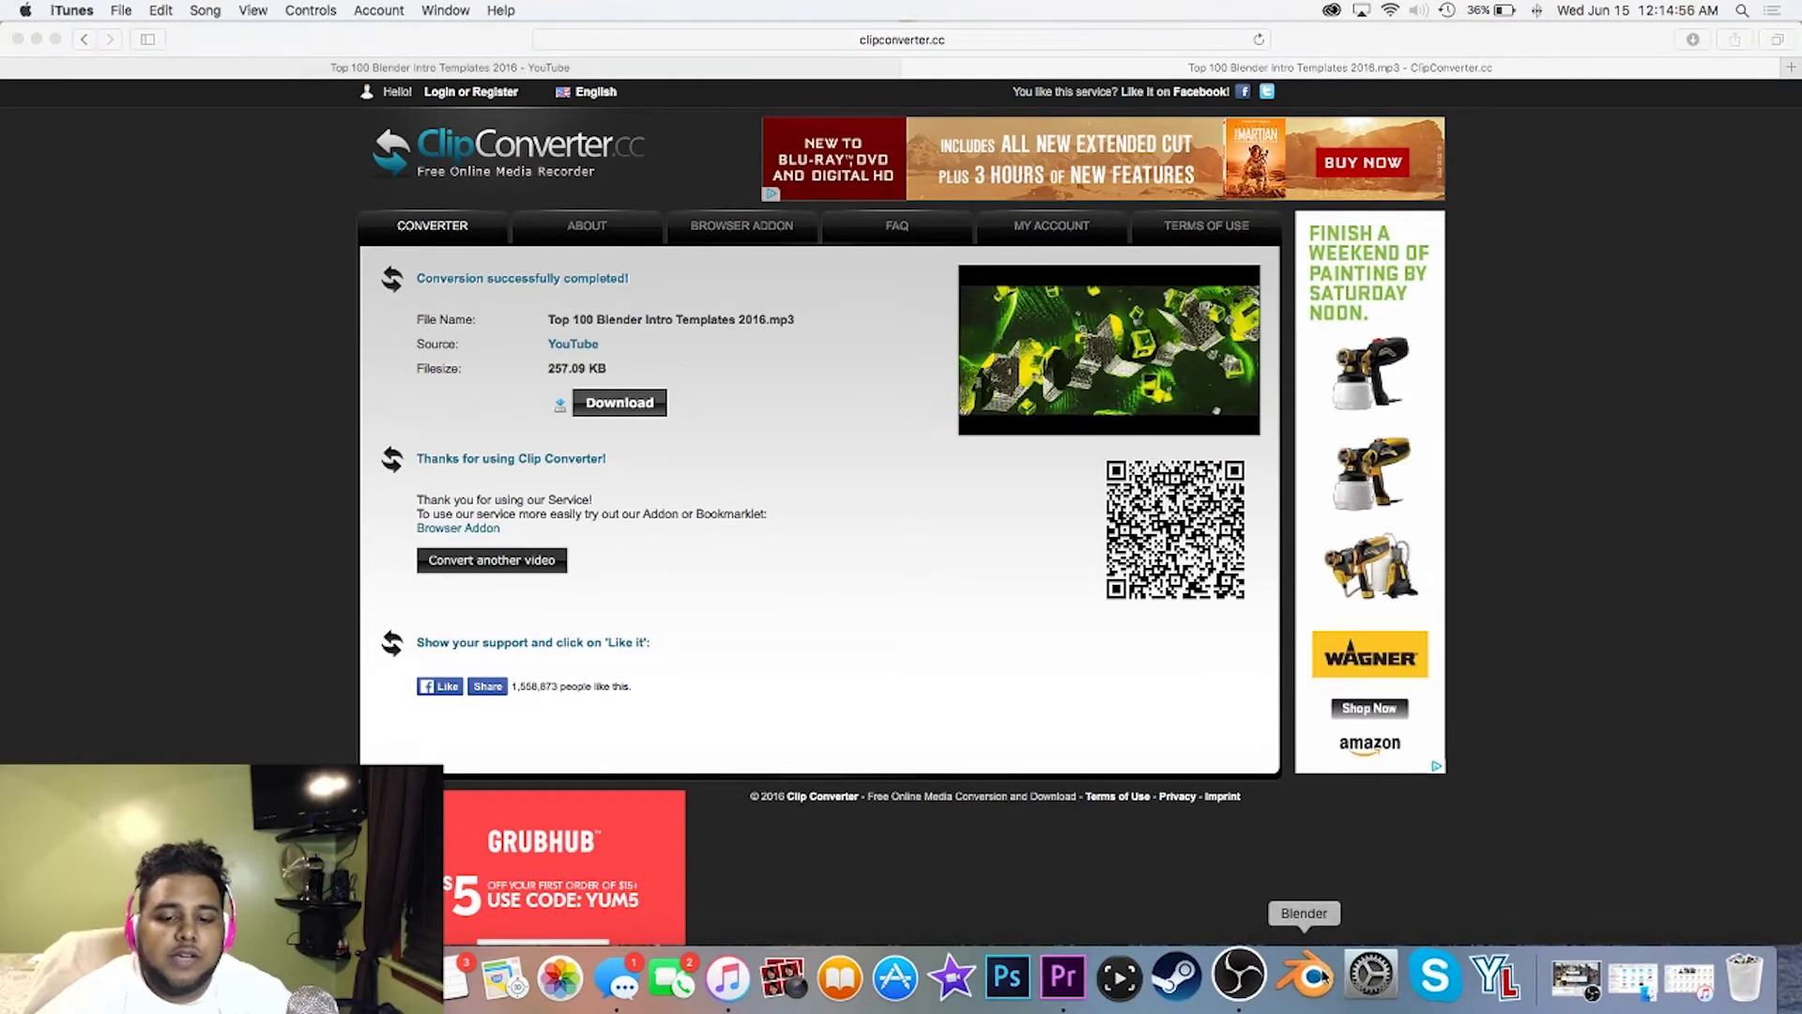
Hide Safari, launch Premiere Pro, and create Untitled.prproj, overwriting the existing project.
{"action": "left_click", "coordinate": [35, 41]}
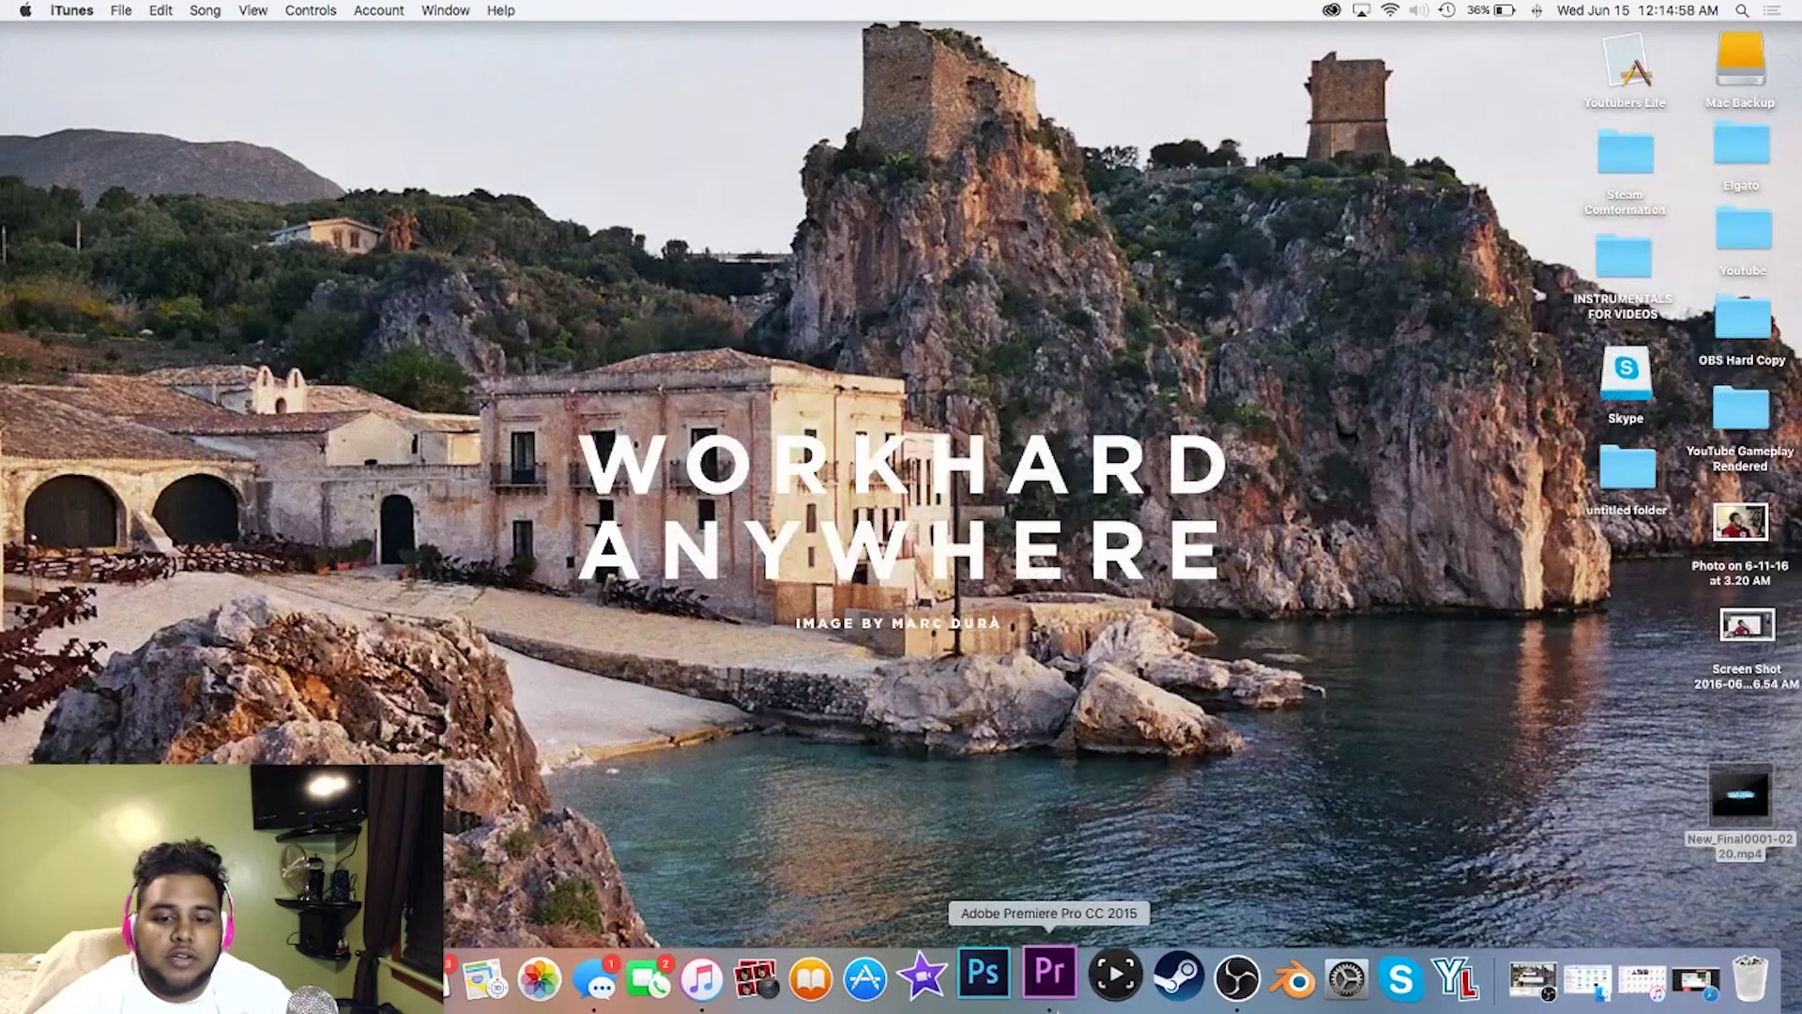
{"action": "left_click", "coordinate": [1051, 978]}
{"action": "left_click", "coordinate": [750, 341]}
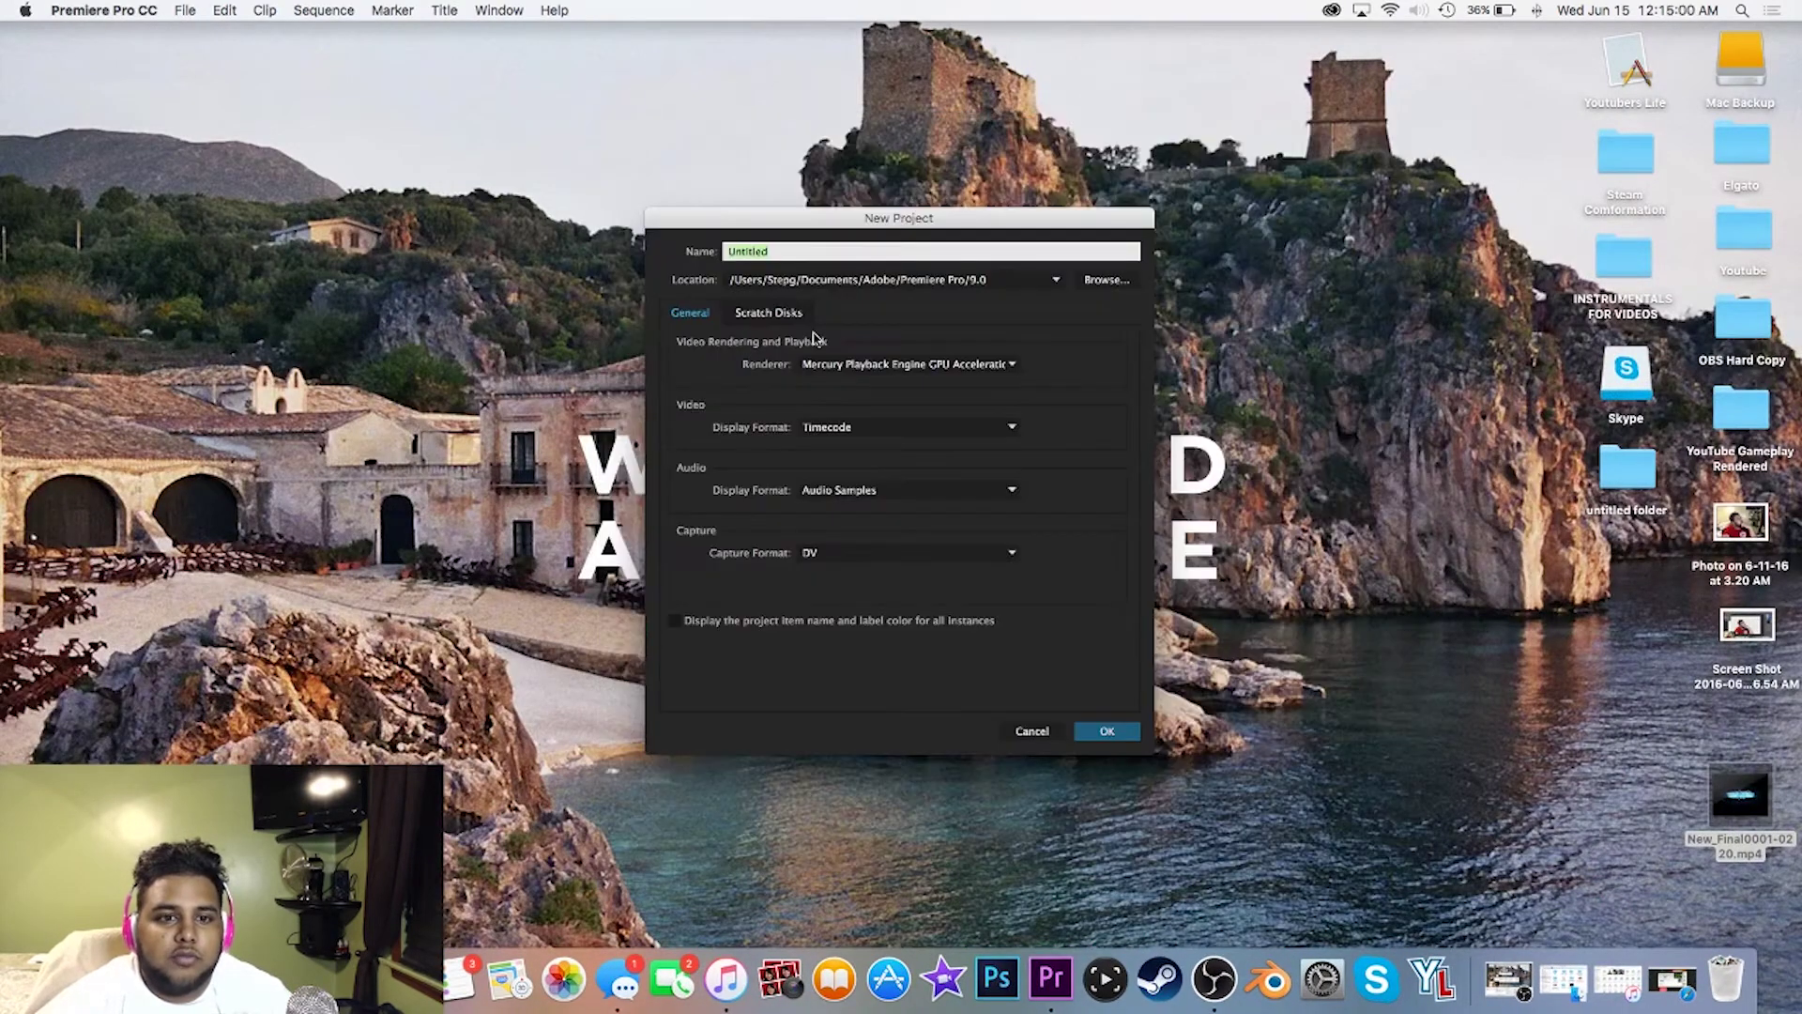
{"action": "left_click", "coordinate": [1109, 730]}
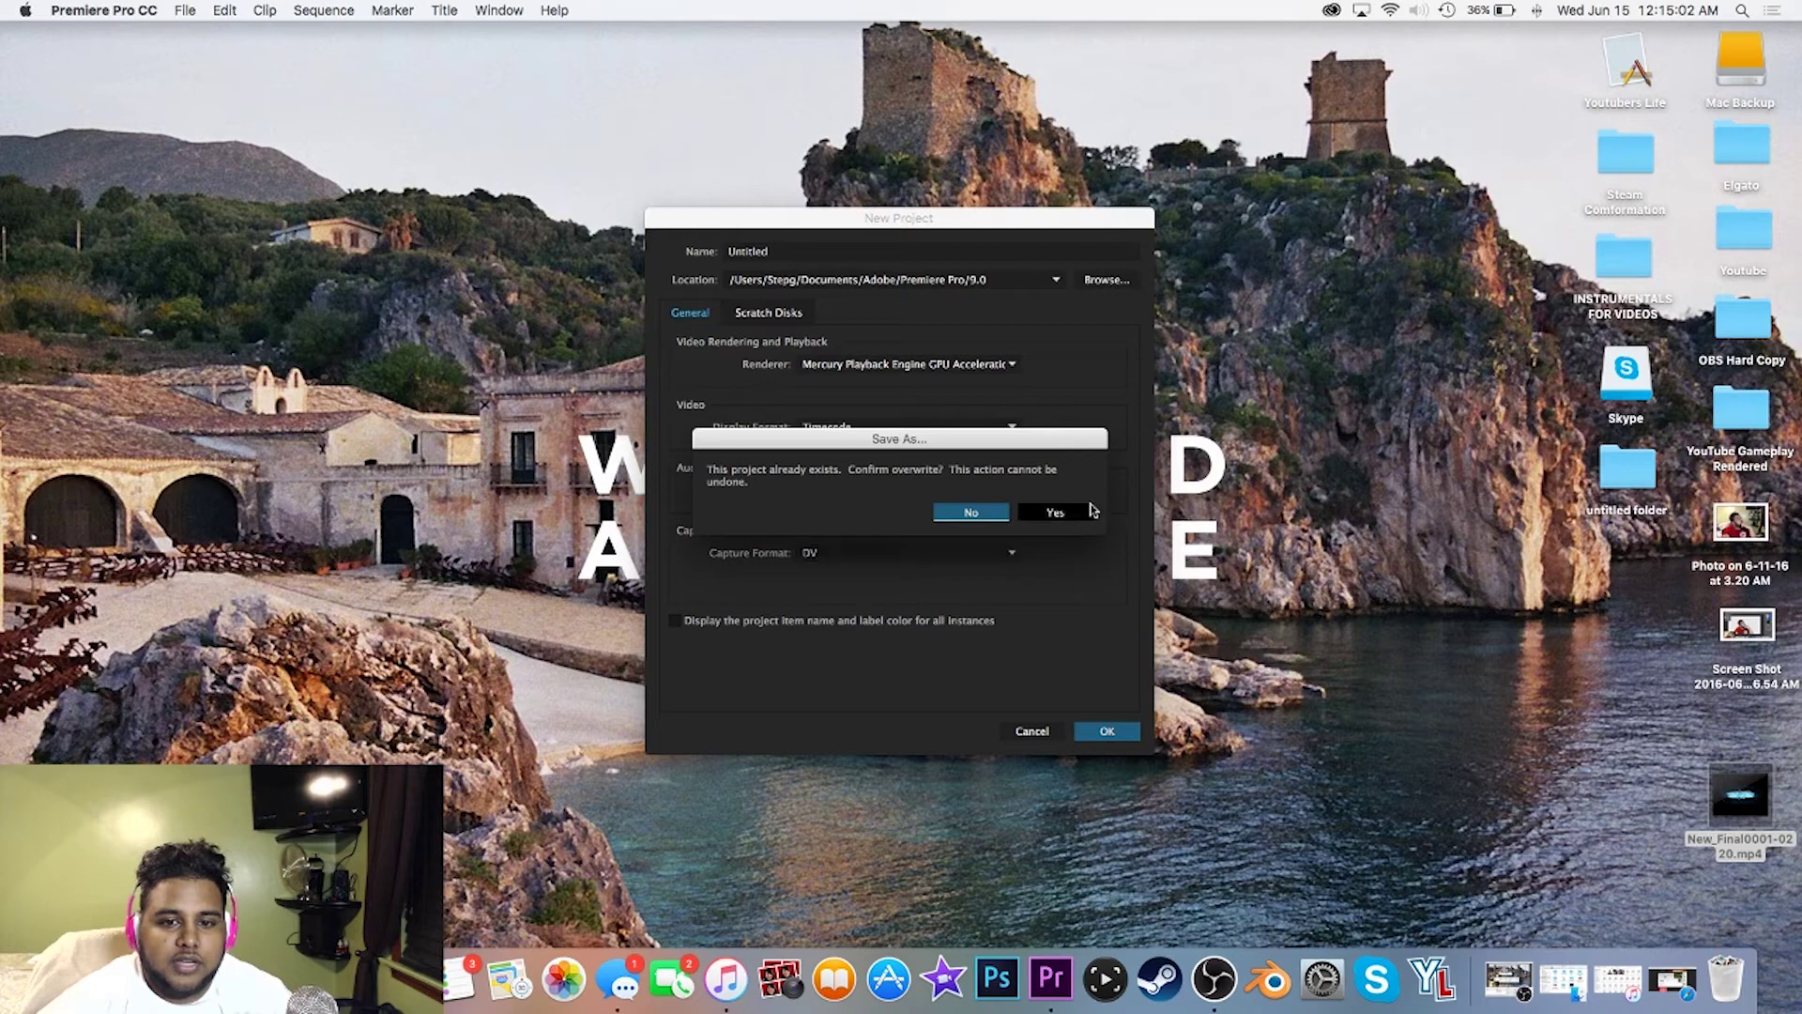
{"action": "left_click", "coordinate": [1055, 512]}
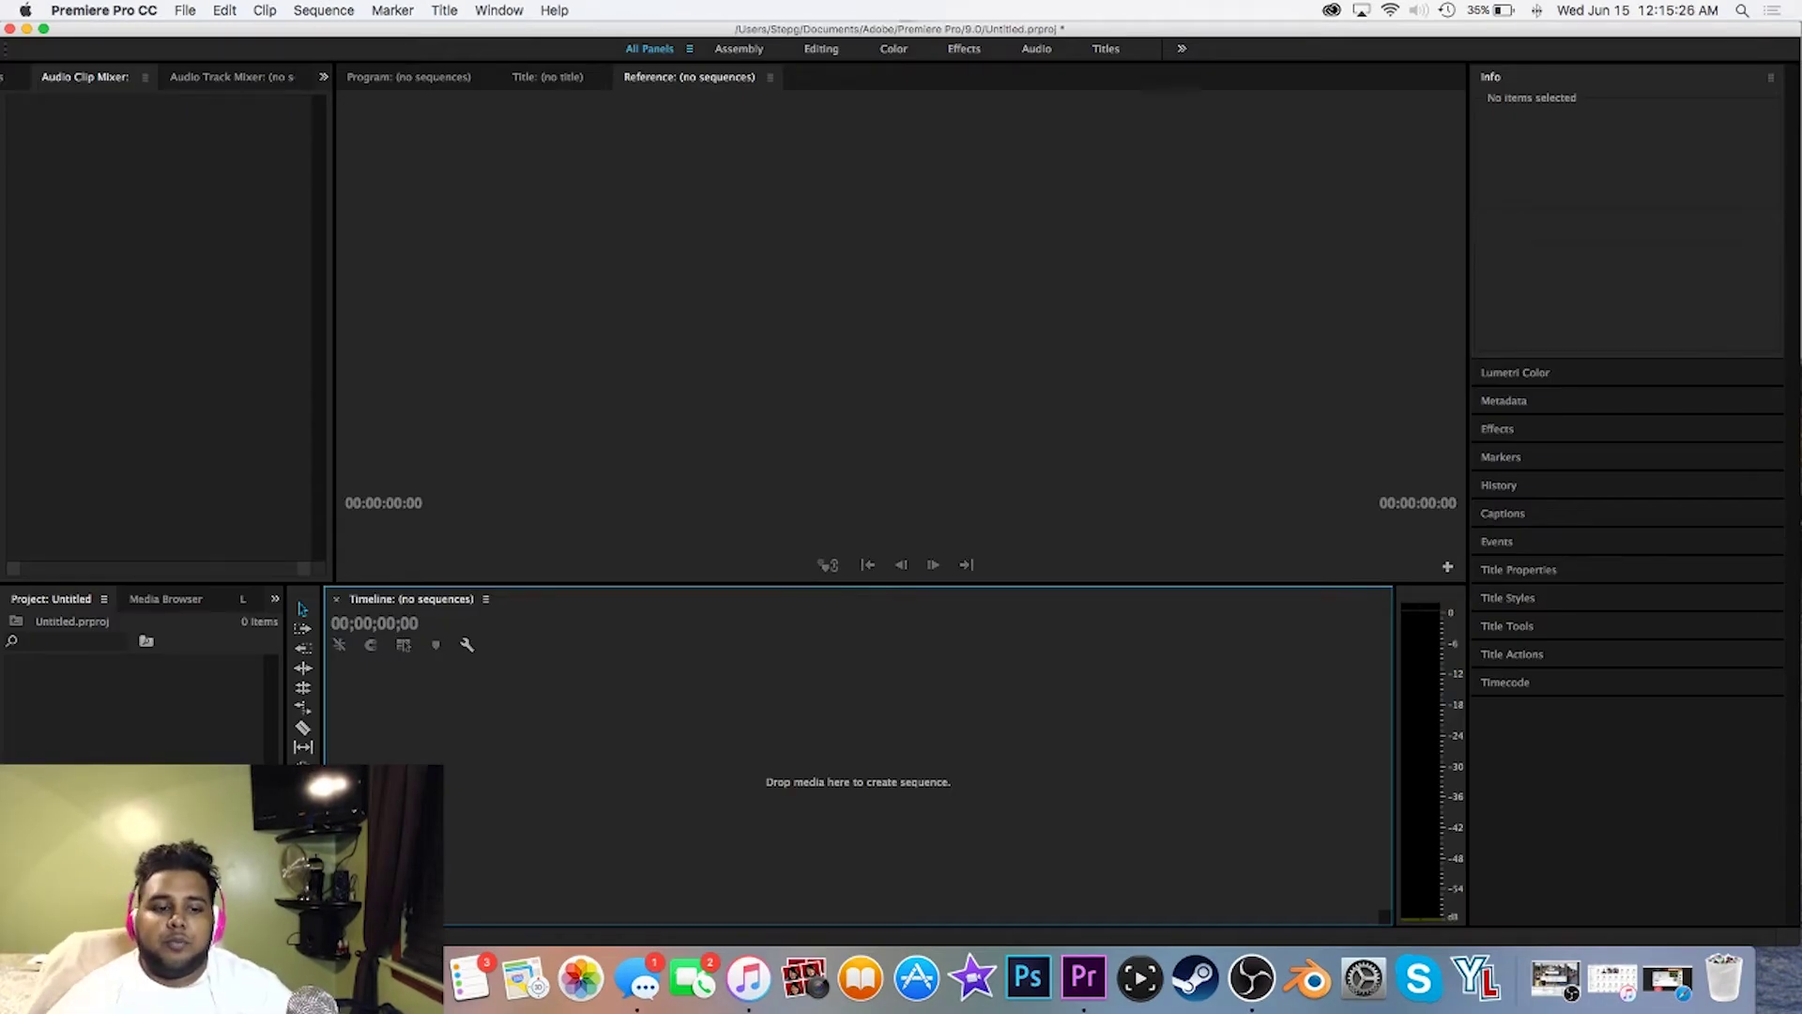
Drag New_Final0001-0220.mp4 from Finder onto the timeline and play it in the Program monitor.
{"action": "key", "text": "super+Tab"}
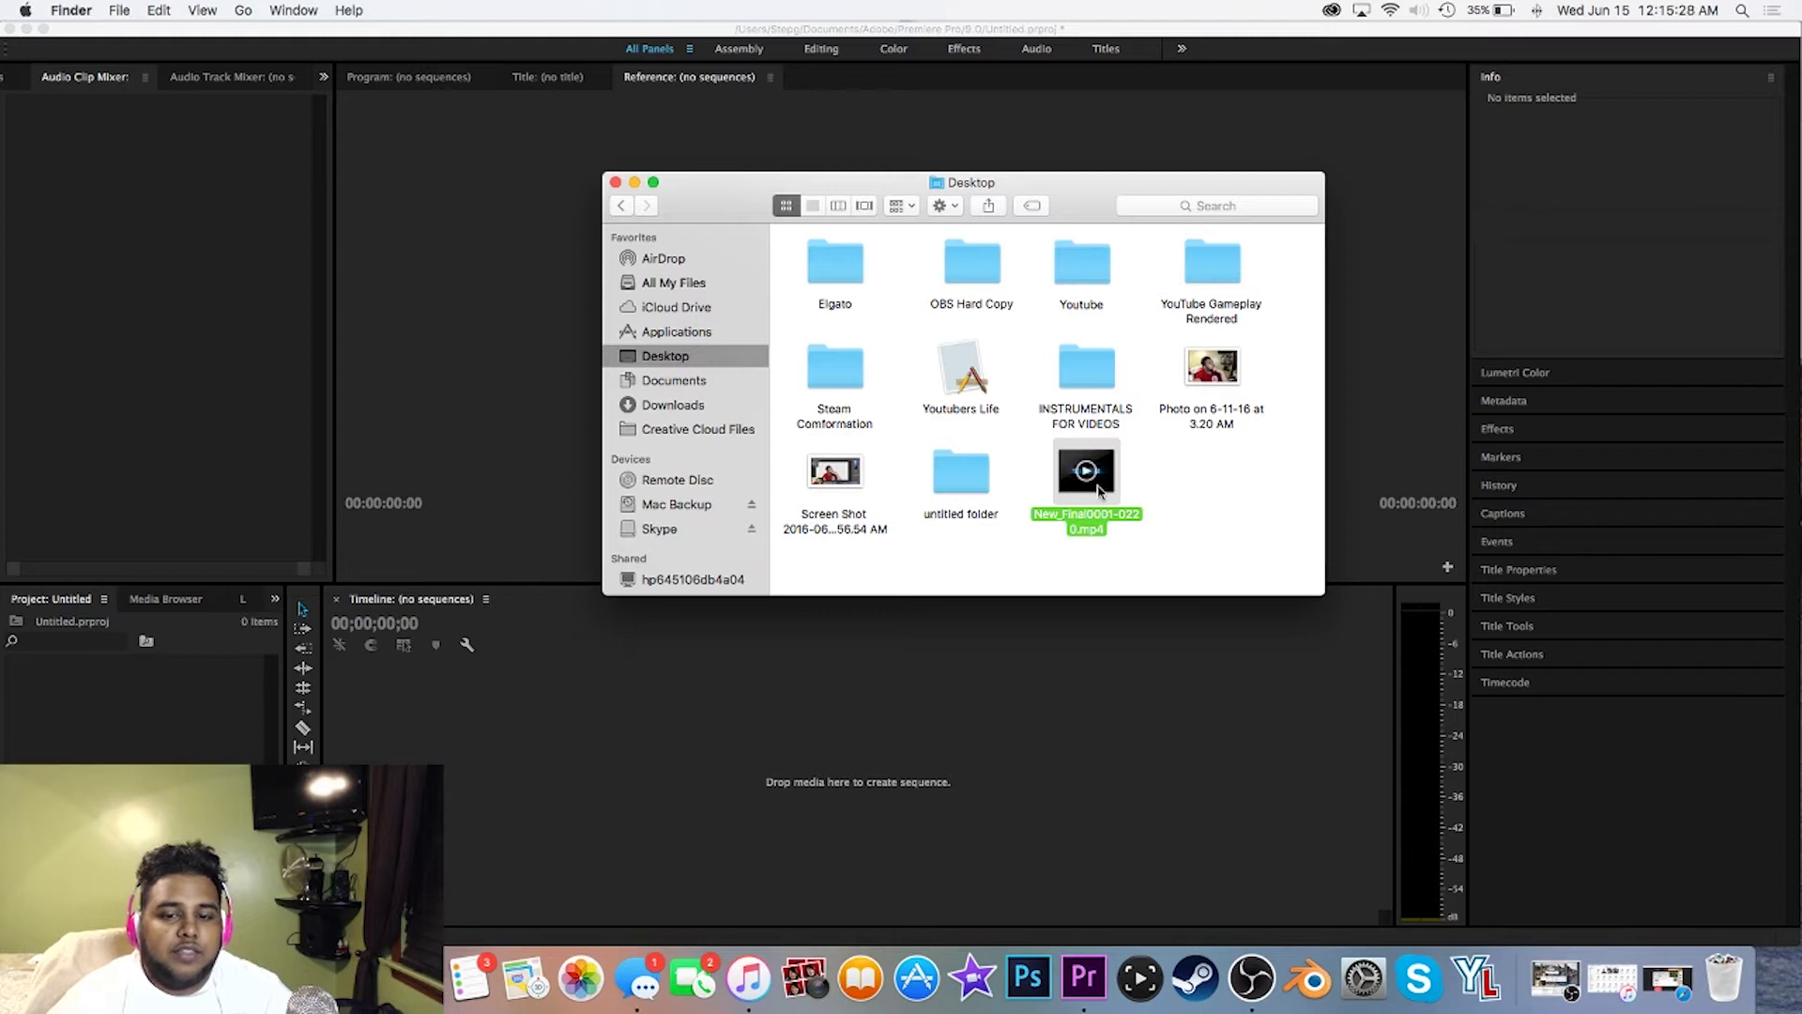
{"action": "left_click_drag", "start_coordinate": [1098, 489], "coordinate": [385, 746]}
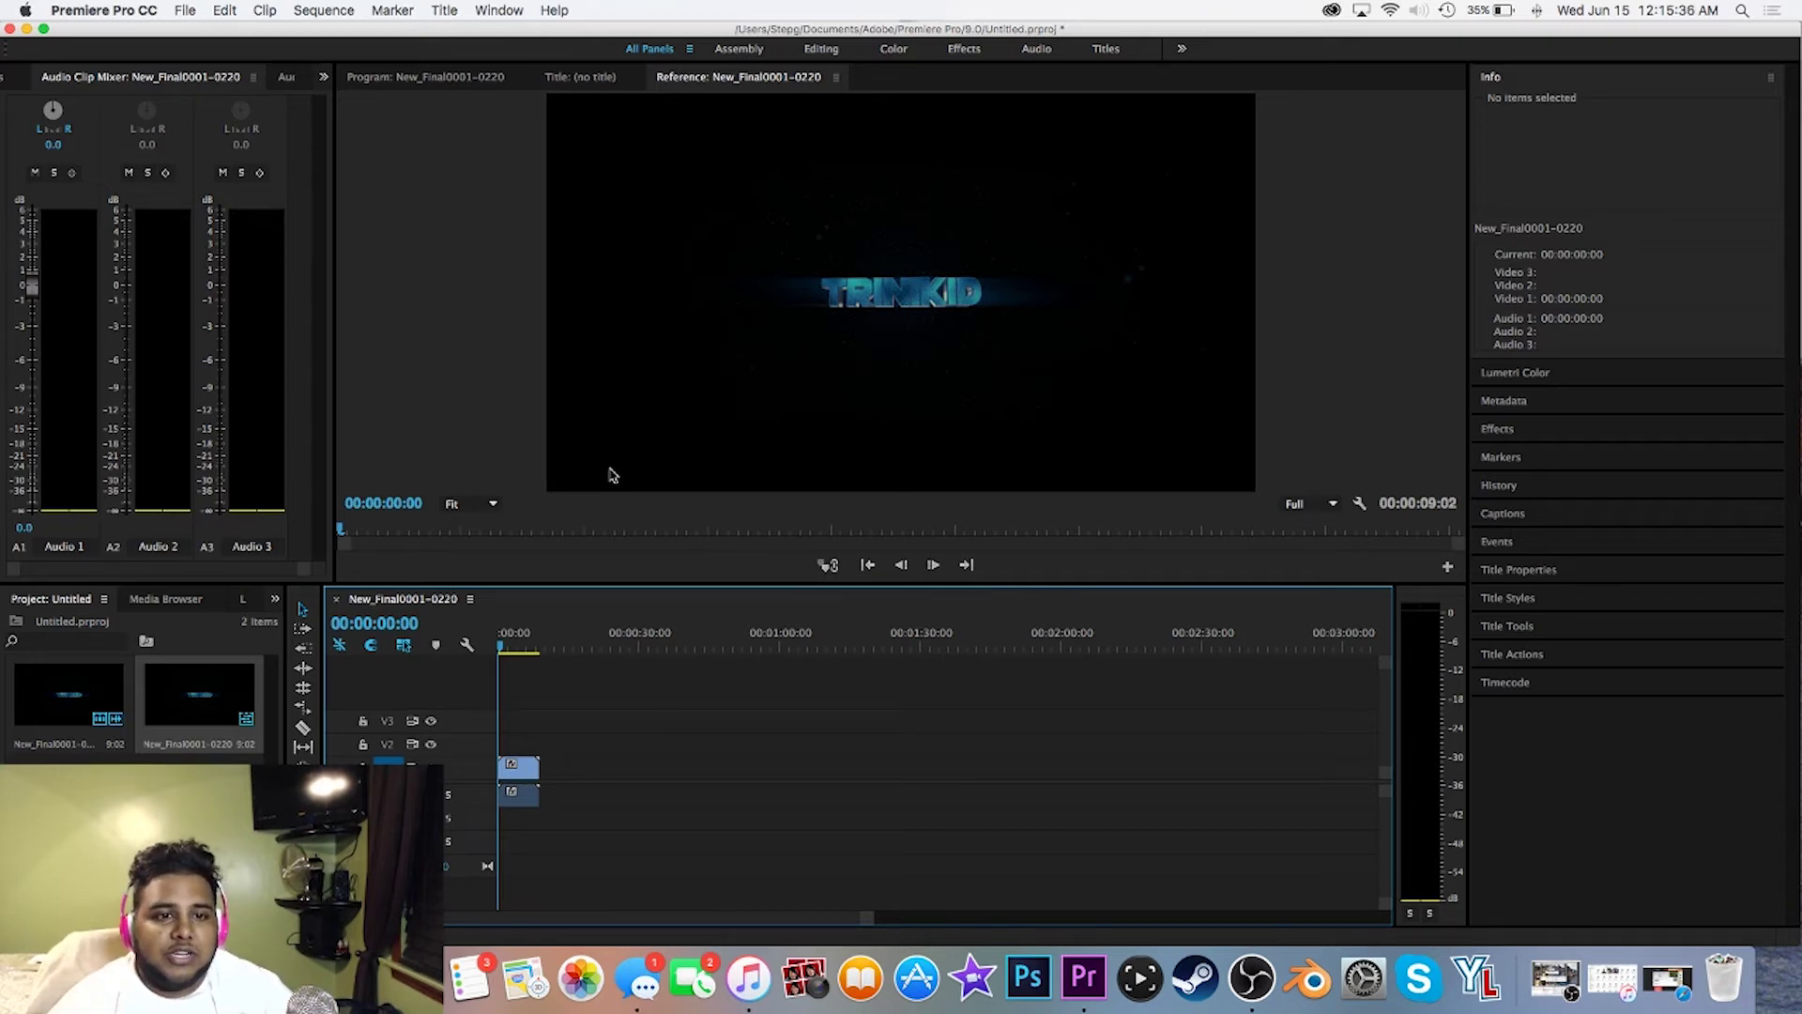
{"action": "left_click", "coordinate": [459, 85]}
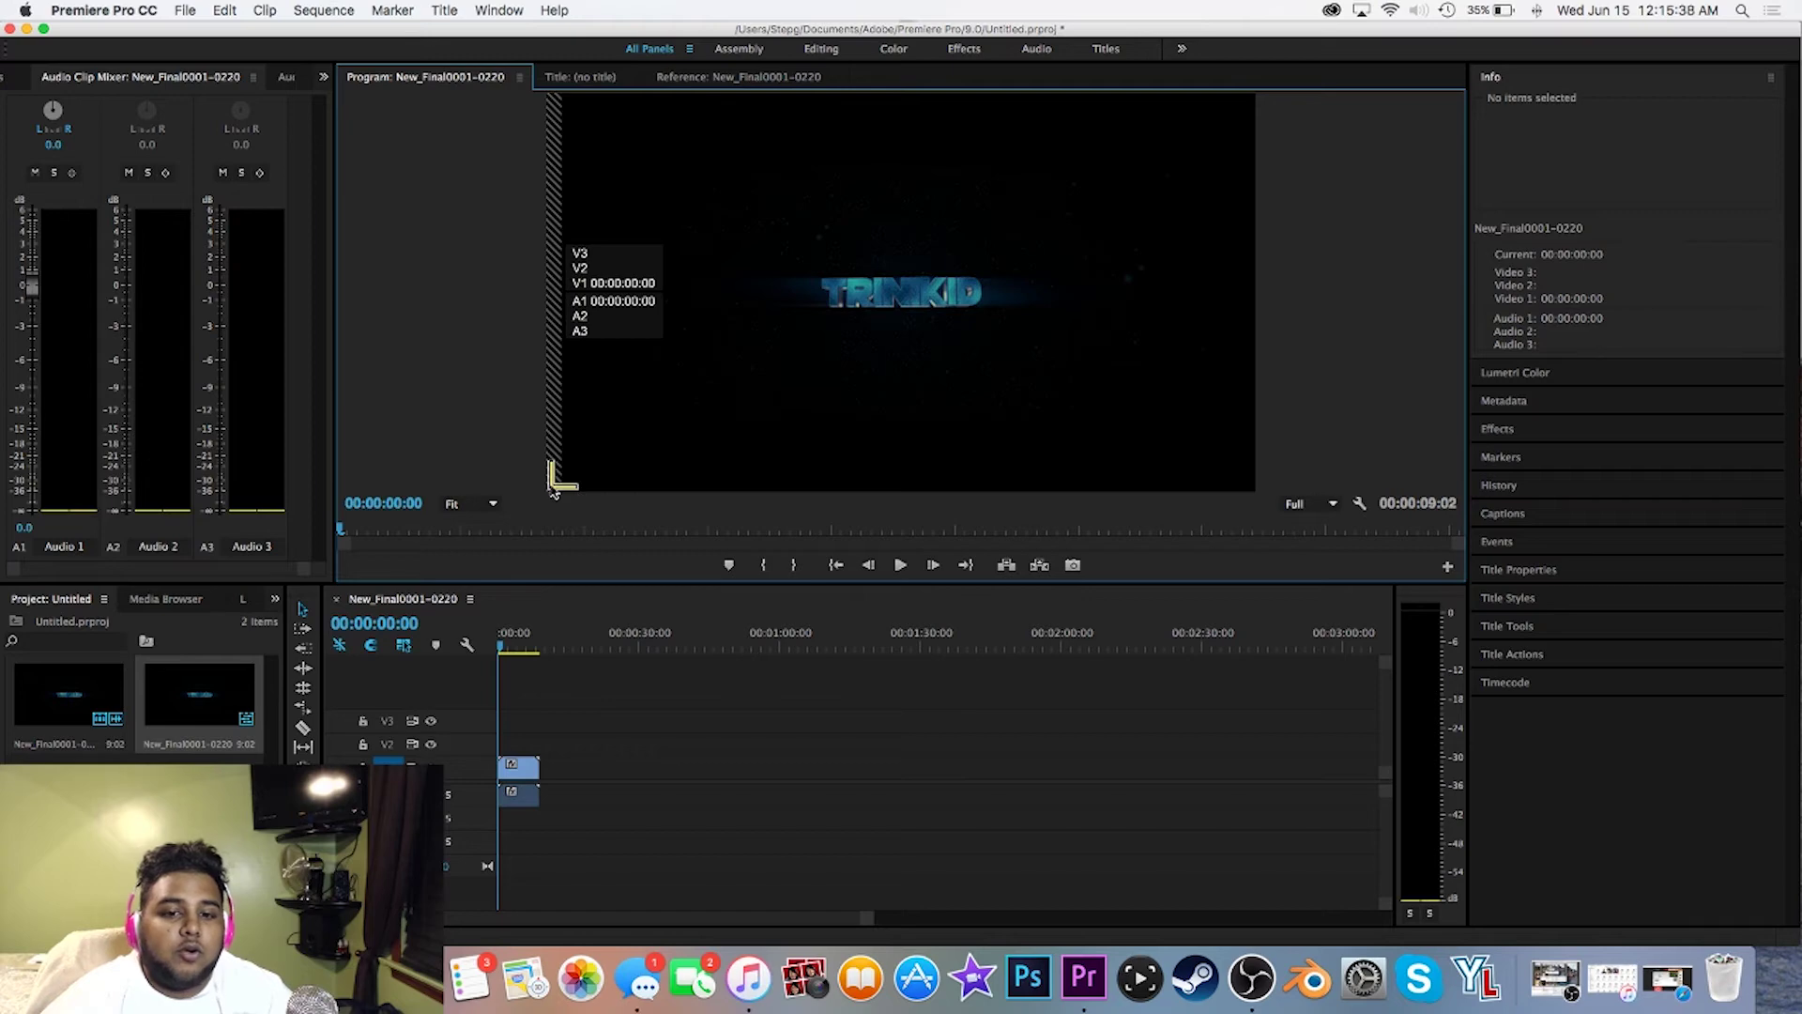
{"action": "key", "text": "space"}
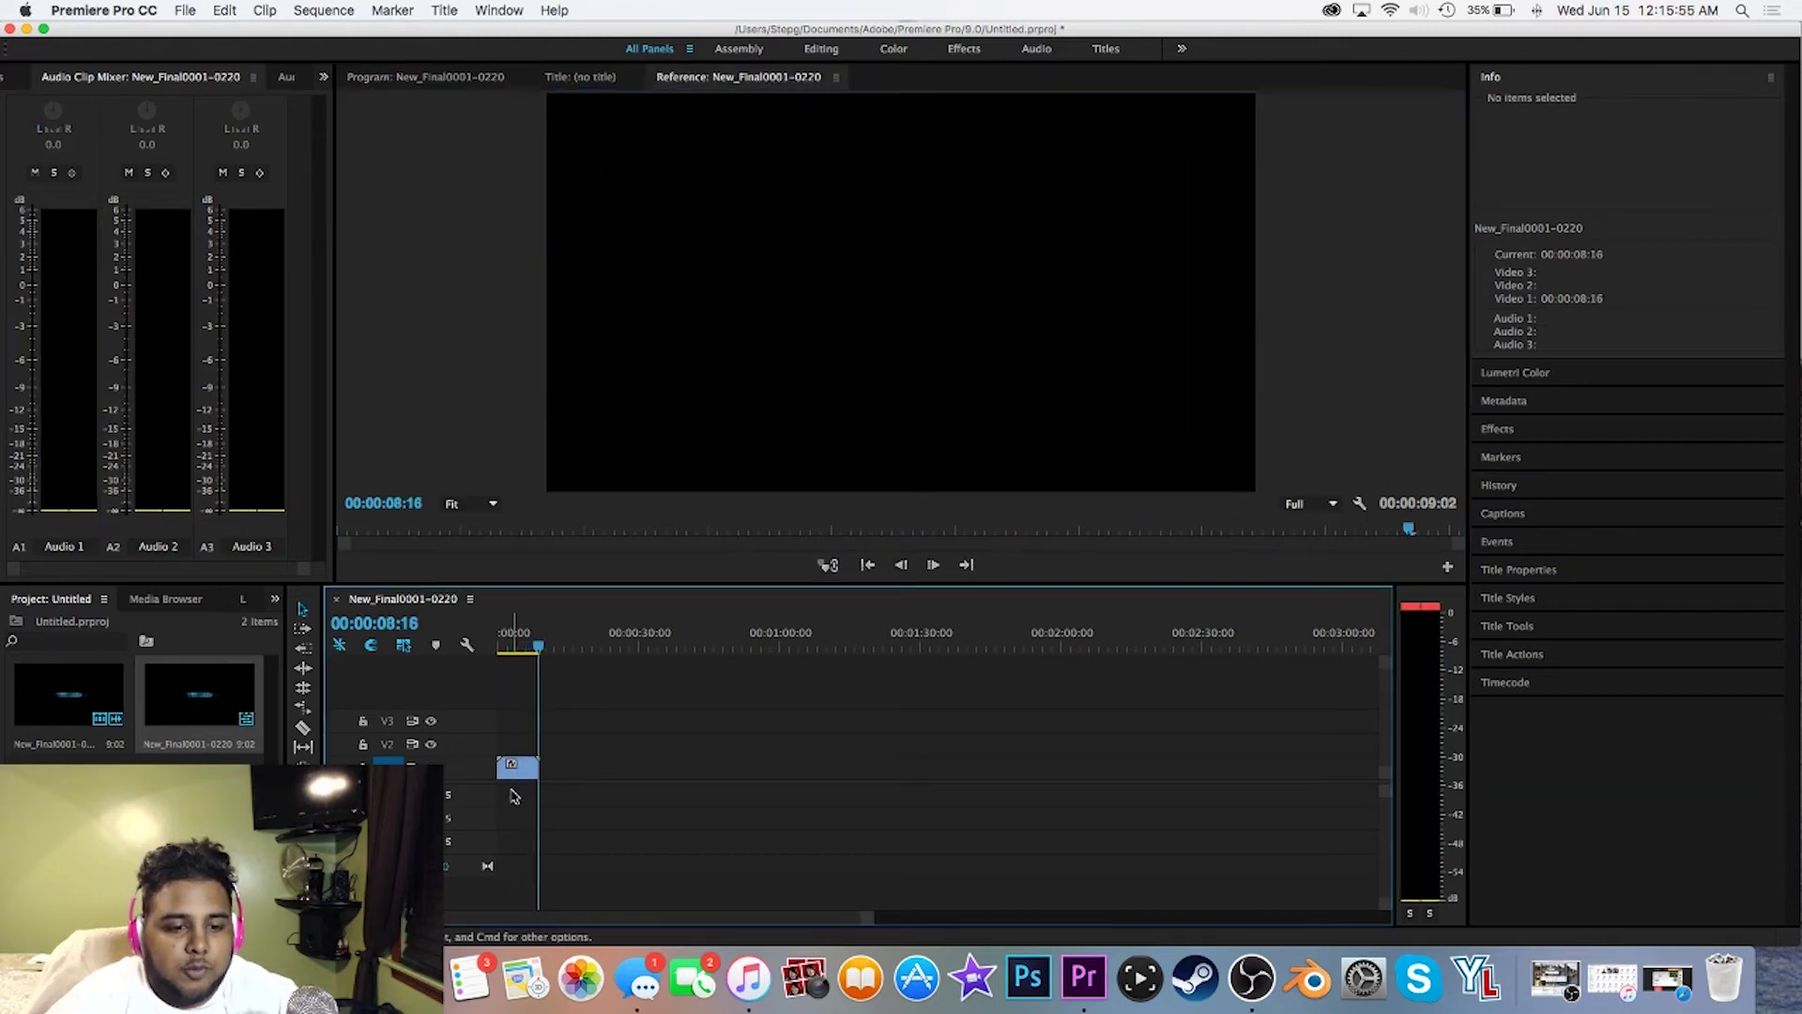
Replay the intro, then drag Top 100 Blender Intro Templates 2016-3.mp3 from Downloads onto track A1.
{"action": "left_click_drag", "start_coordinate": [512, 648], "coordinate": [481, 650]}
{"action": "key", "text": "space"}
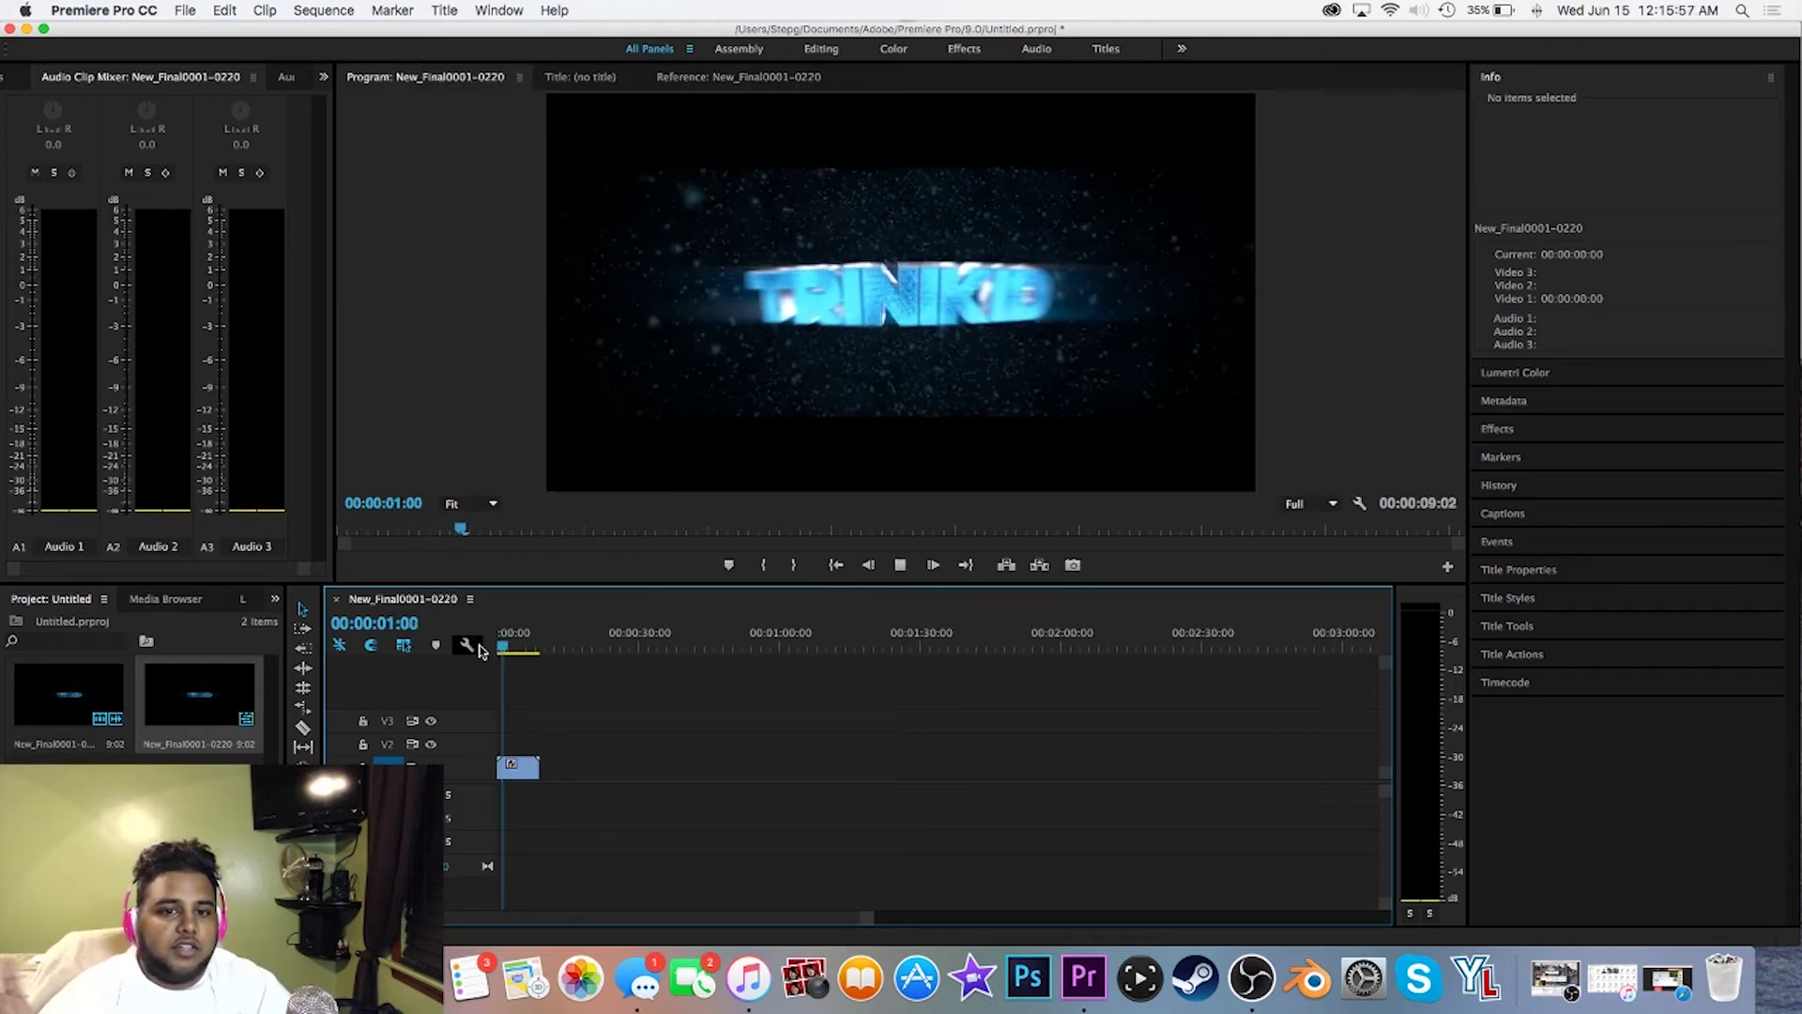
{"action": "key", "text": "super+Tab"}
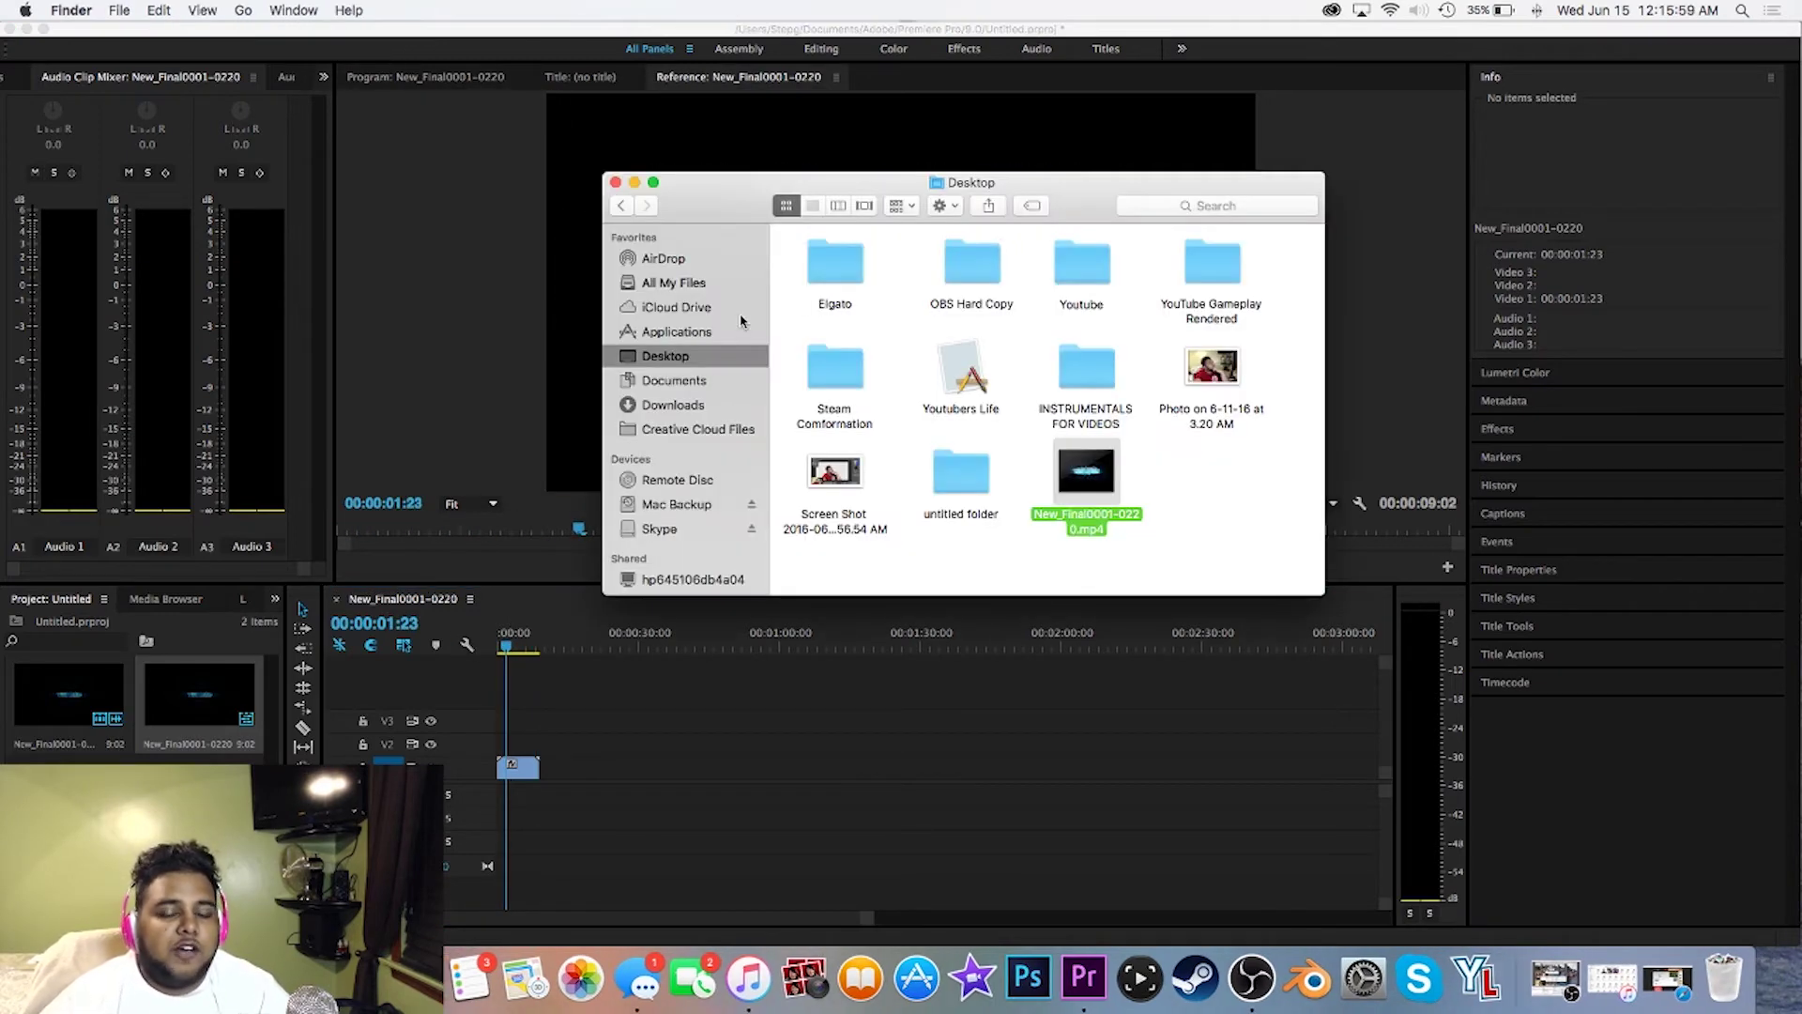
{"action": "left_click", "coordinate": [669, 424]}
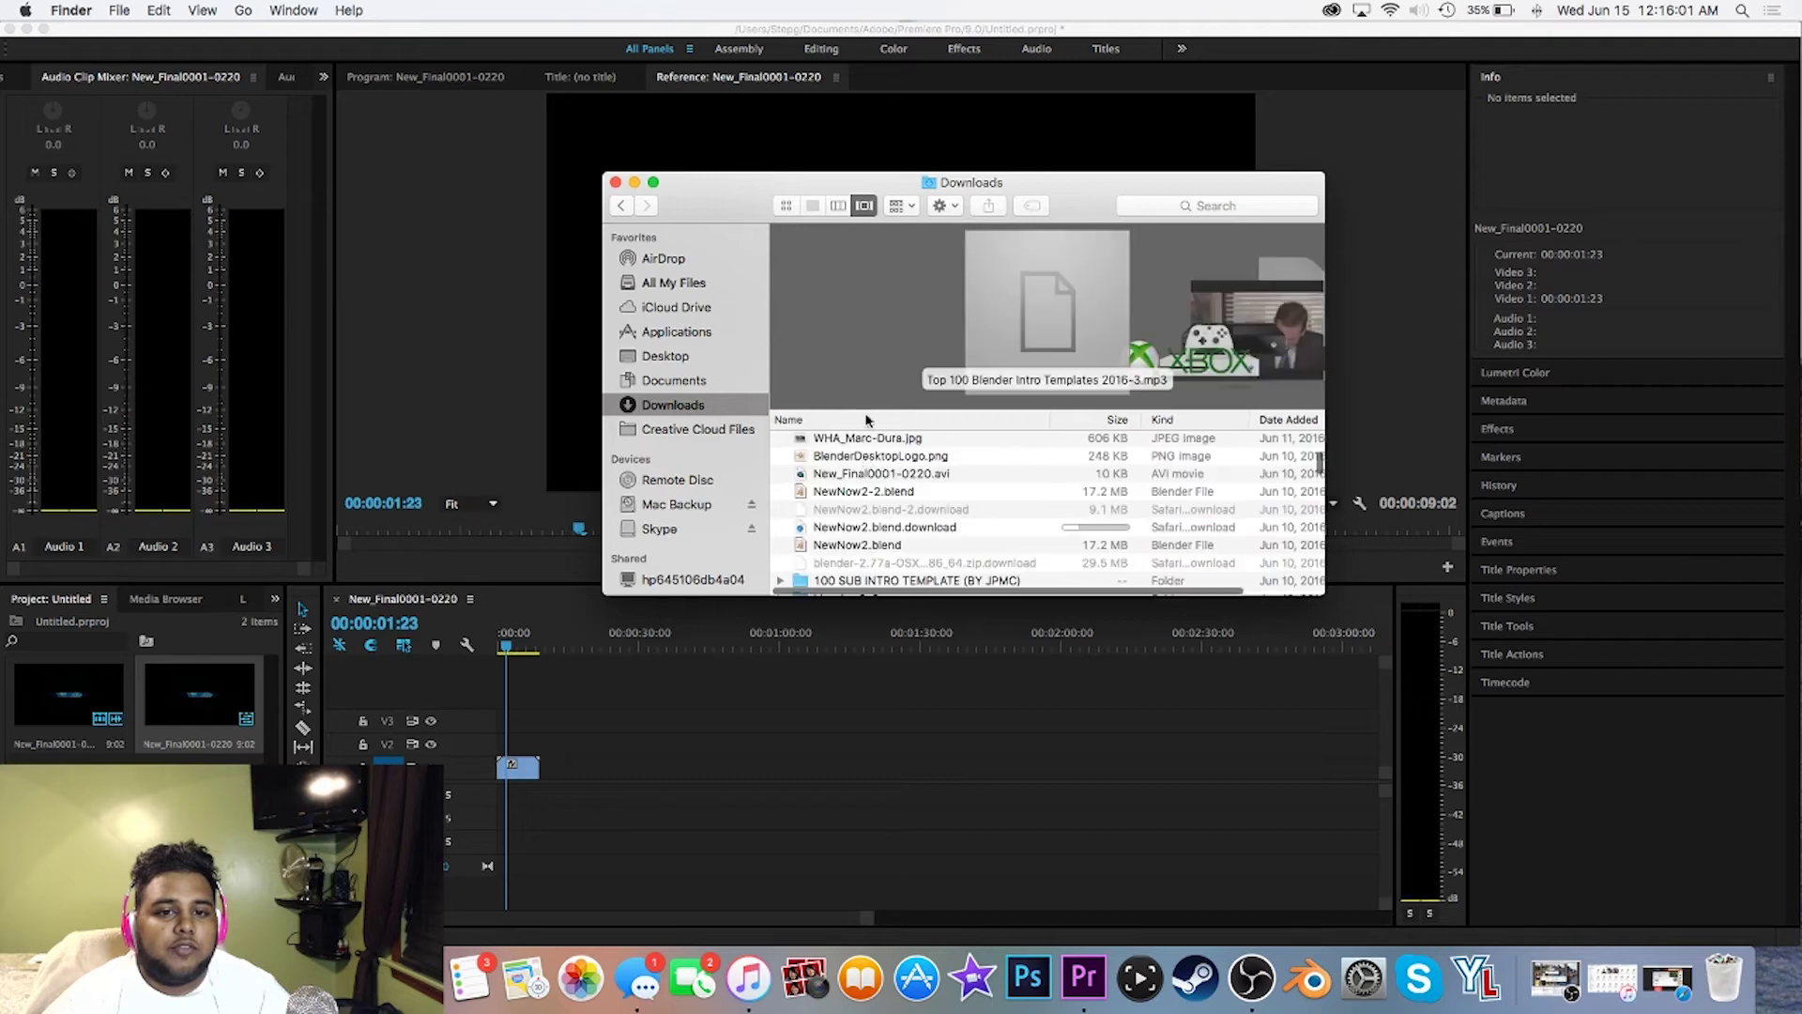
{"action": "scroll", "coordinate": [893, 444], "scroll_direction": "up", "scroll_amount": 3}
{"action": "scroll", "coordinate": [899, 443], "scroll_direction": "down", "scroll_amount": 1}
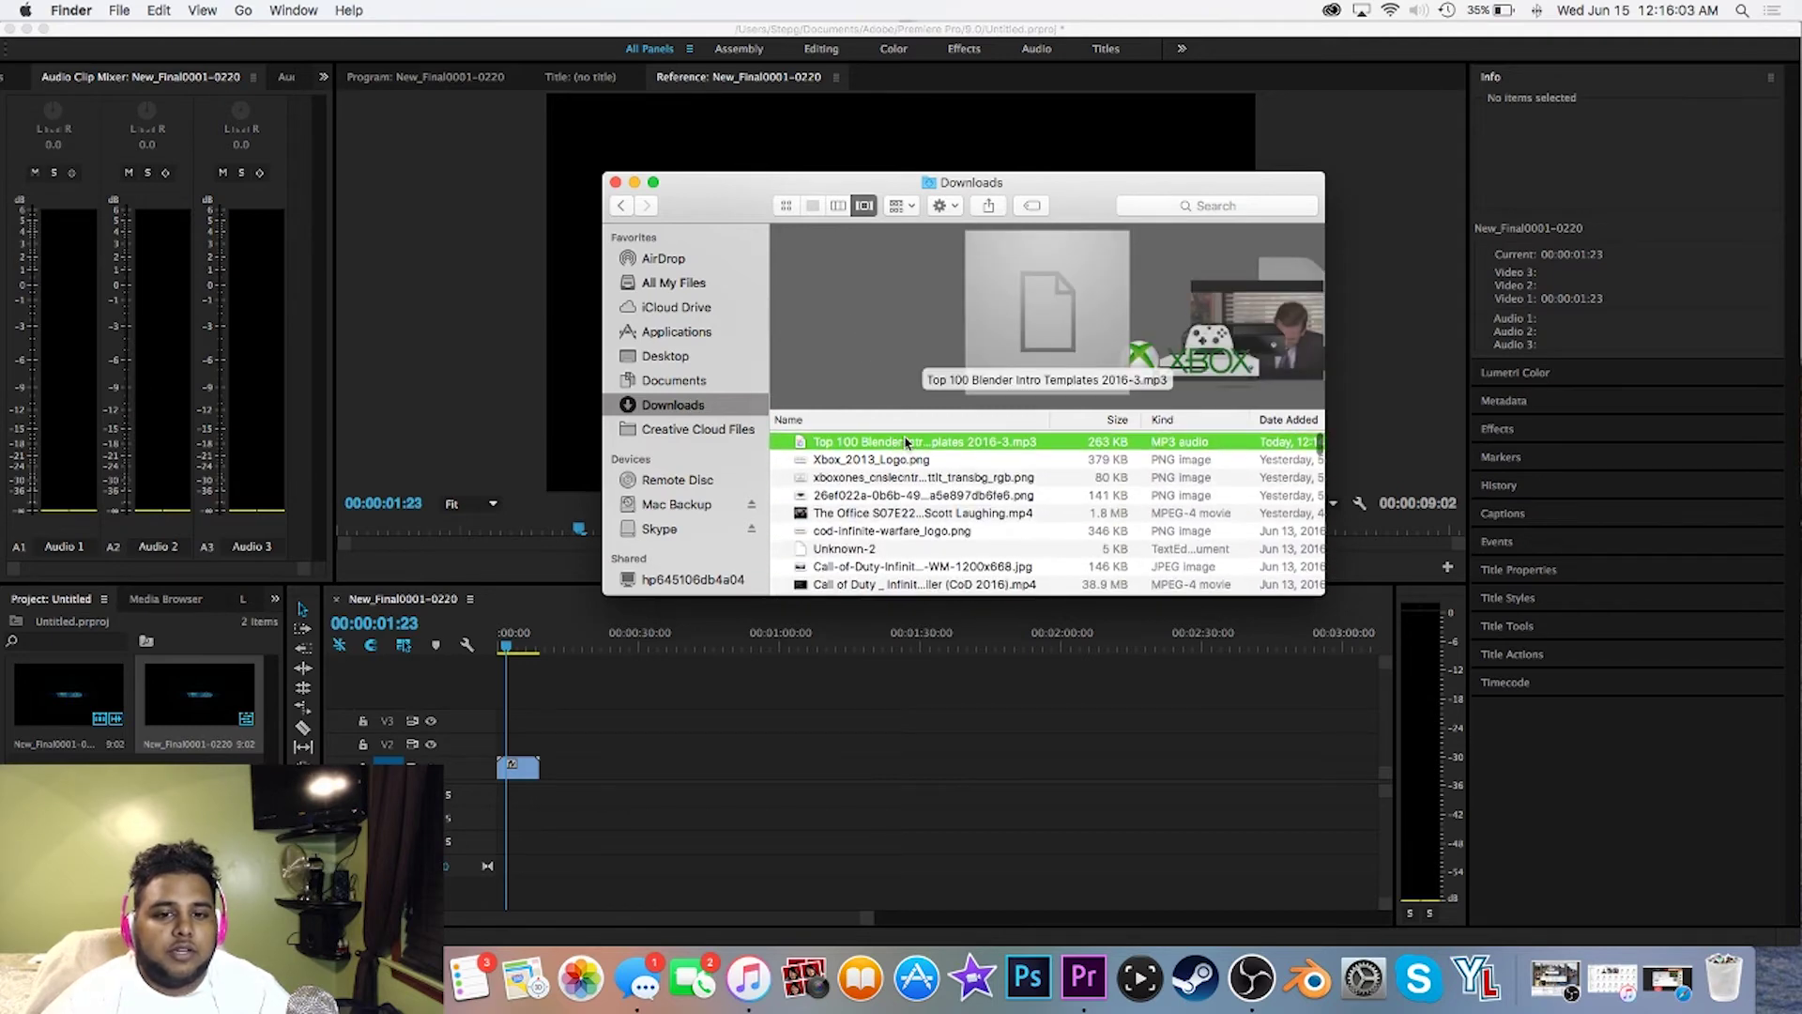
{"action": "left_click_drag", "start_coordinate": [935, 442], "coordinate": [507, 794]}
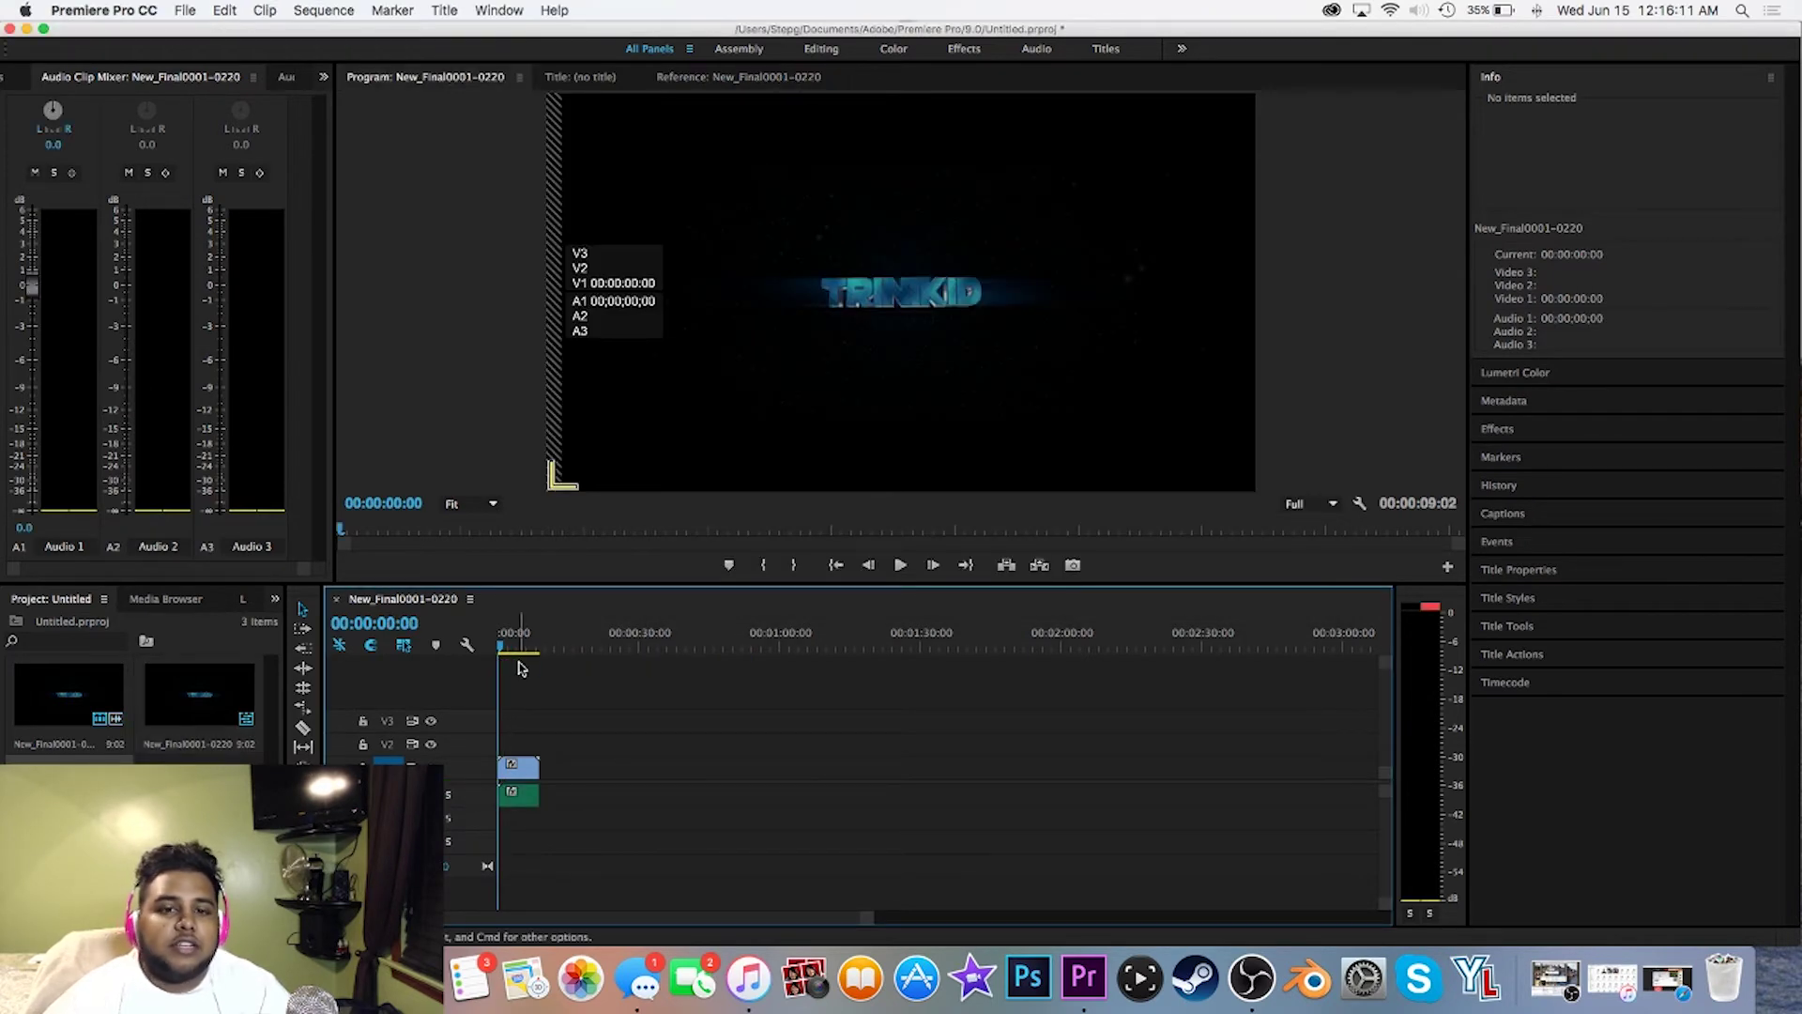